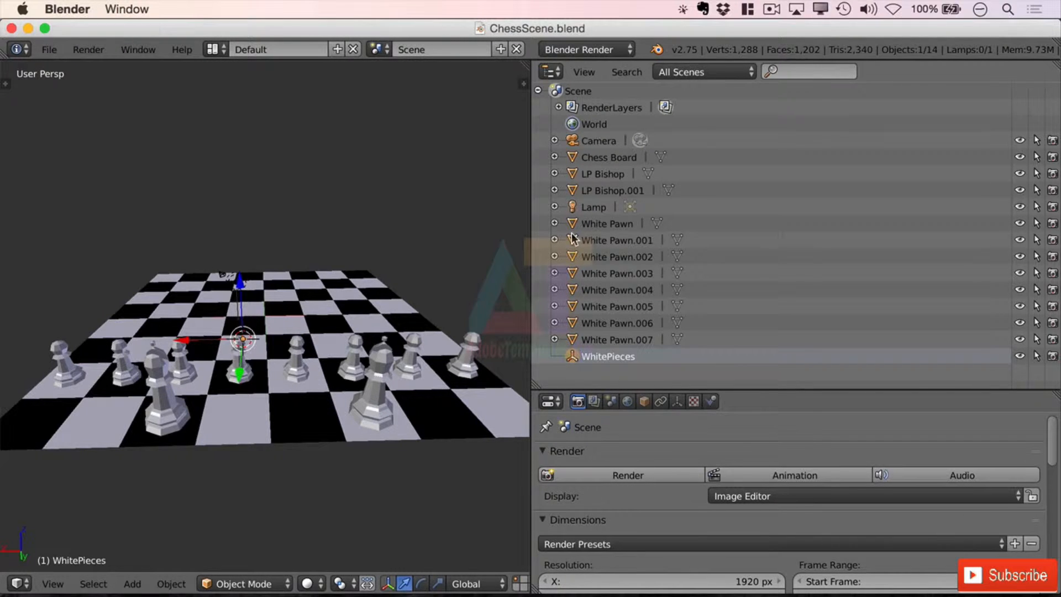
# Step: Select the white pawns one by one to identify them, and collapse and re-expand the Scene hierarchy
pyautogui.click(587, 241)
pyautogui.click(578, 257)
pyautogui.click(574, 291)
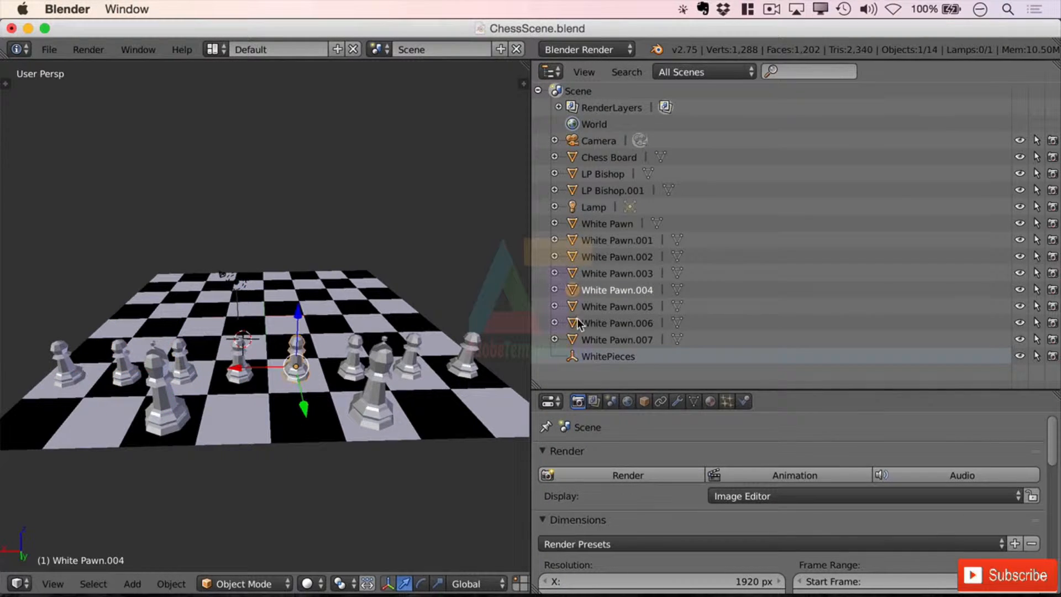
pyautogui.click(573, 307)
pyautogui.click(573, 324)
pyautogui.click(572, 339)
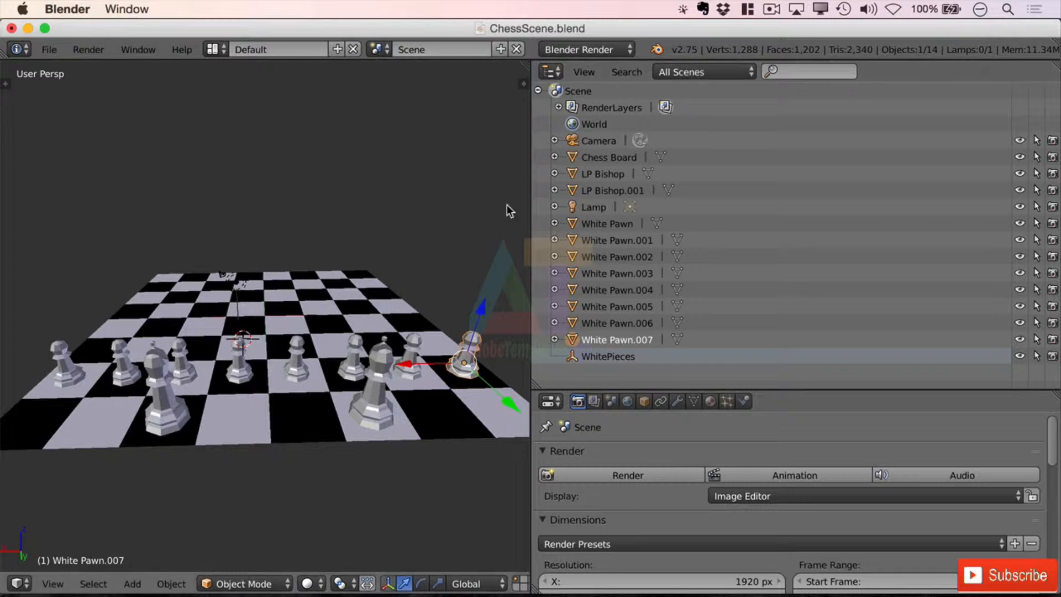
pyautogui.click(538, 90)
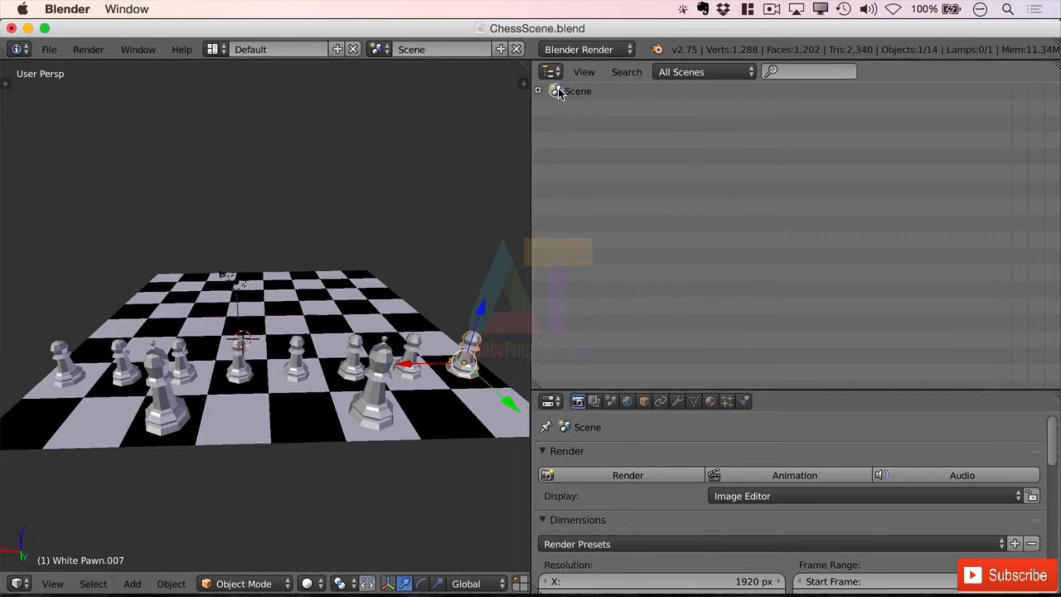
pyautogui.click(538, 90)
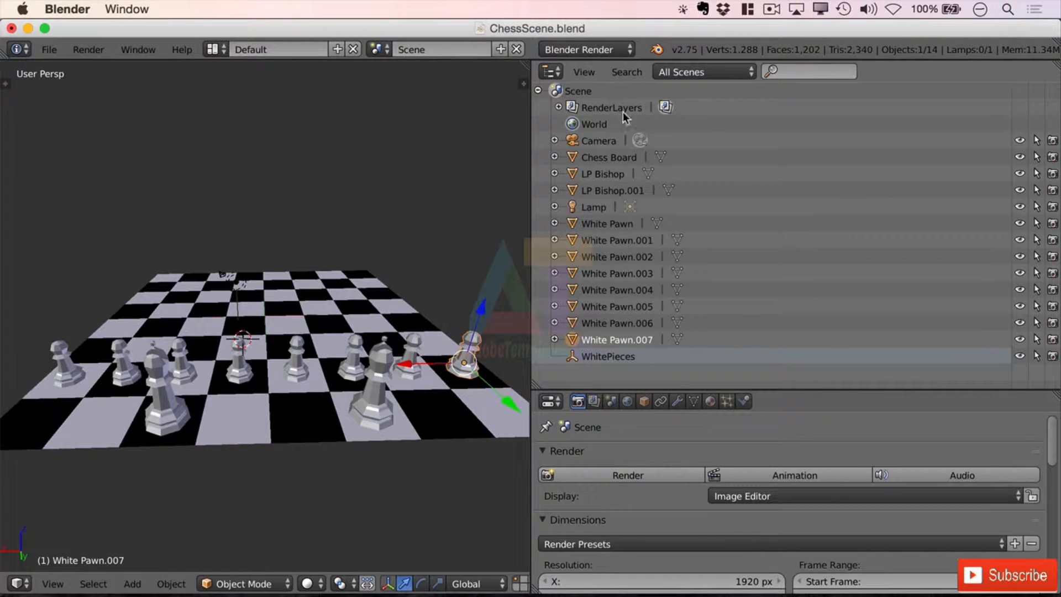
# Step: Select the Chess Board, the Camera and the Lamp individually to locate each one in the scene
pyautogui.click(605, 158)
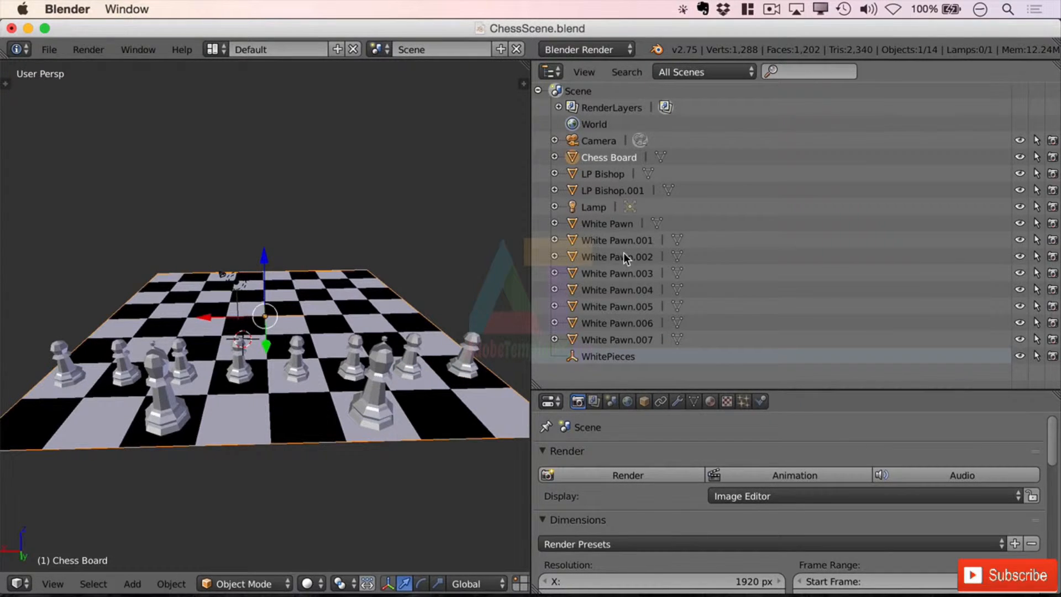
pyautogui.click(594, 139)
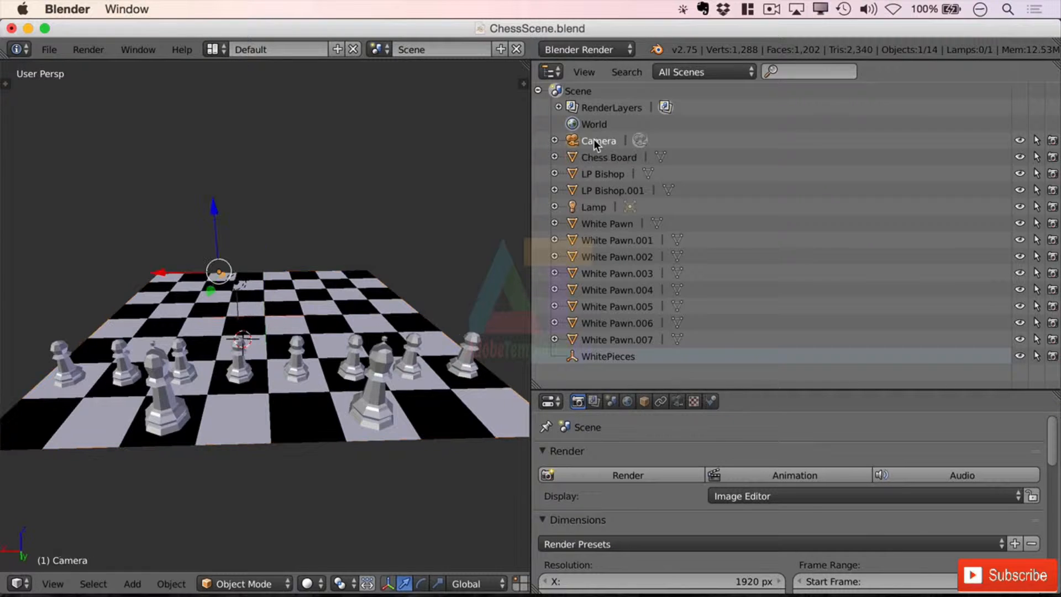
pyautogui.click(593, 208)
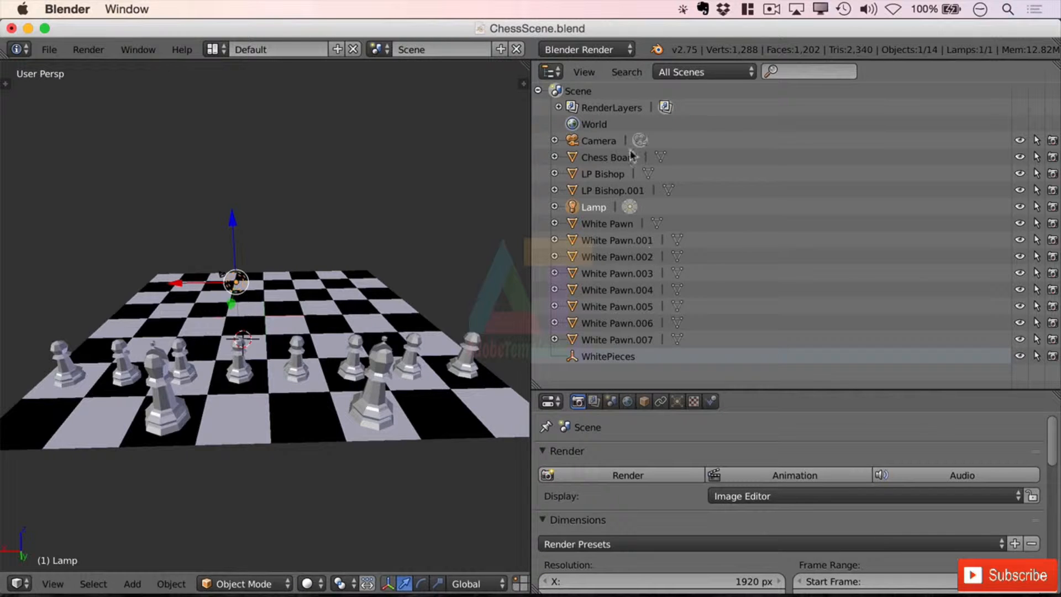
# Step: Alternate the selection between LP Bishop and LP Bishop.001 to identify the two white bishops
pyautogui.click(598, 174)
pyautogui.click(598, 189)
pyautogui.click(584, 172)
pyautogui.click(579, 191)
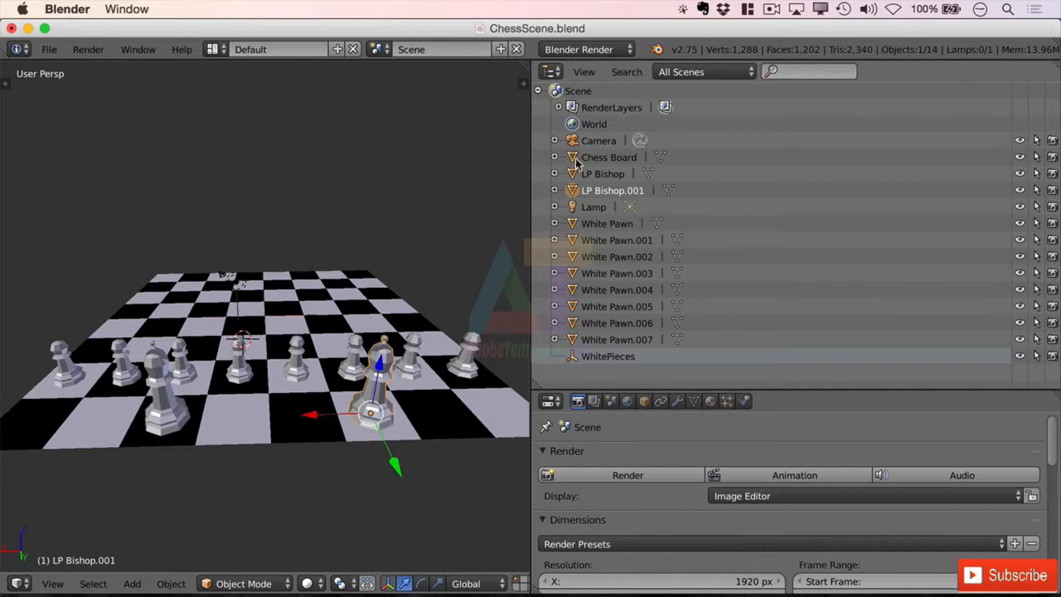
pyautogui.click(575, 173)
pyautogui.click(574, 190)
pyautogui.click(575, 174)
pyautogui.click(575, 190)
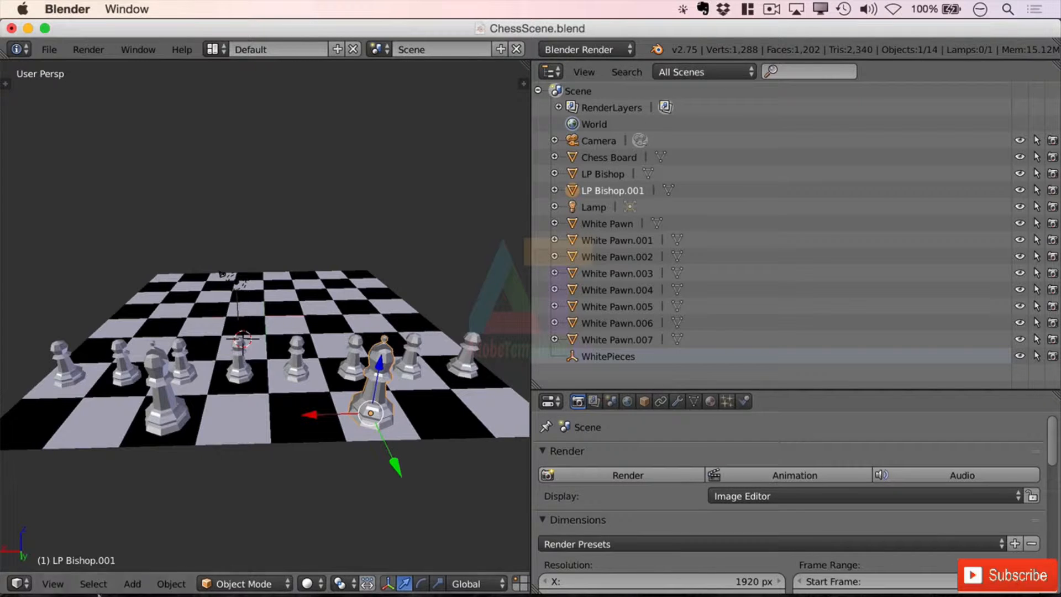
# Step: Add a Plain Axes empty to the scene and name it White Bishops
pyautogui.click(131, 584)
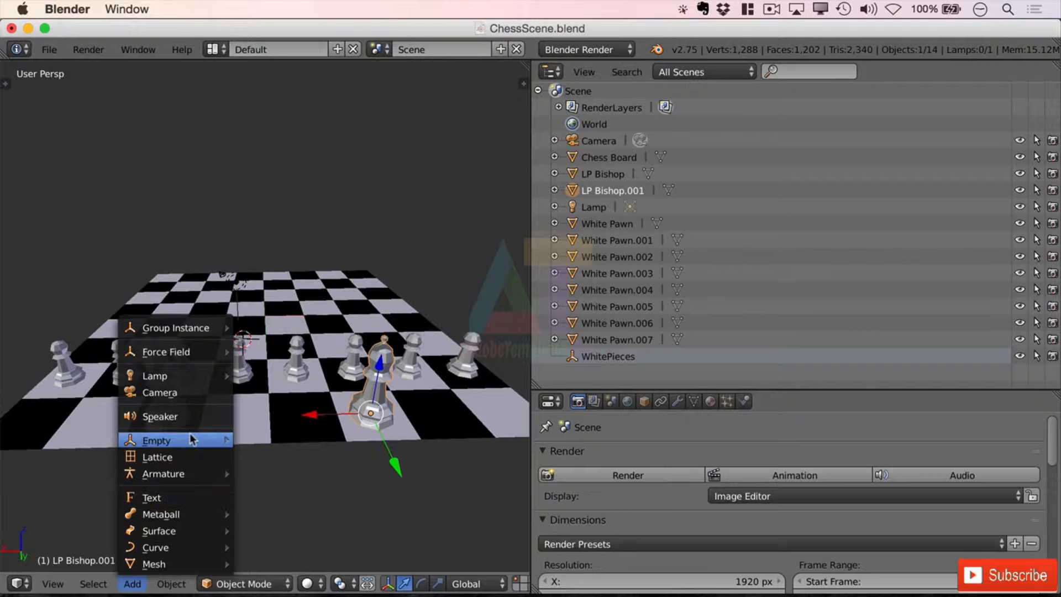
pyautogui.moveTo(199, 443)
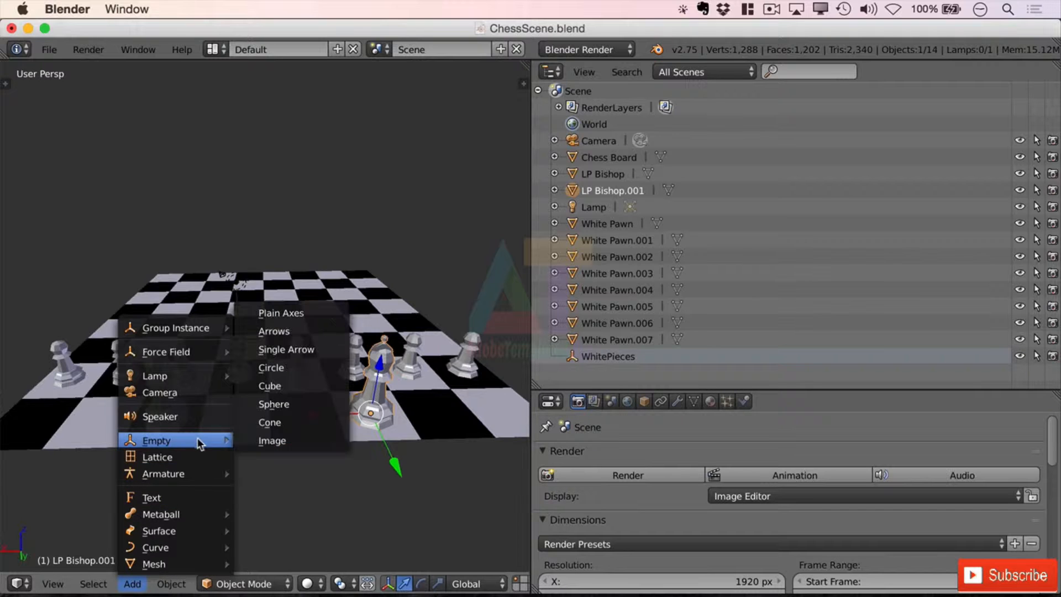
pyautogui.click(317, 314)
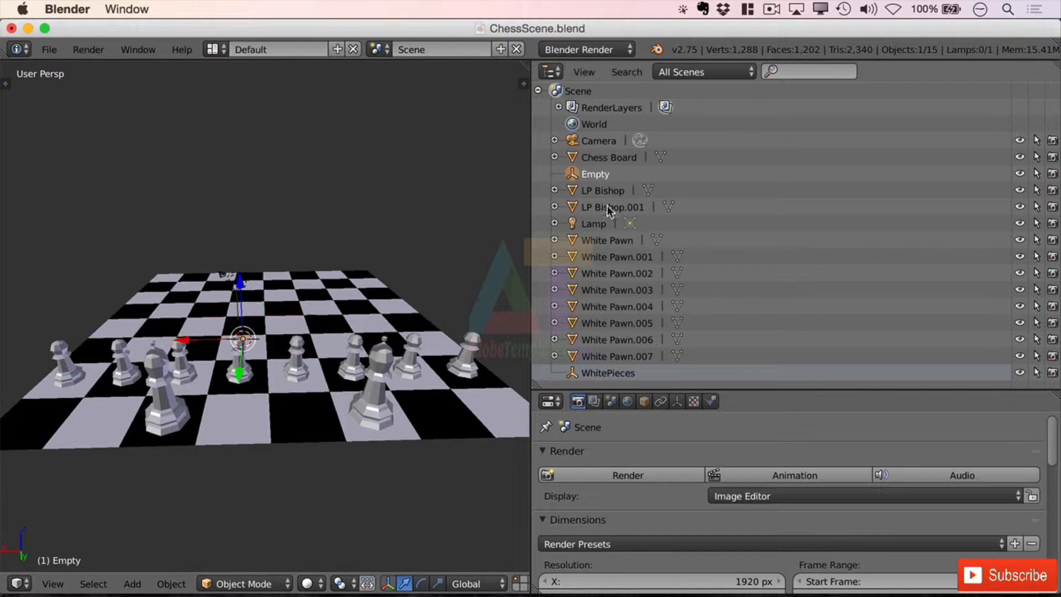
pyautogui.doubleClick(603, 174)
pyautogui.write('W')
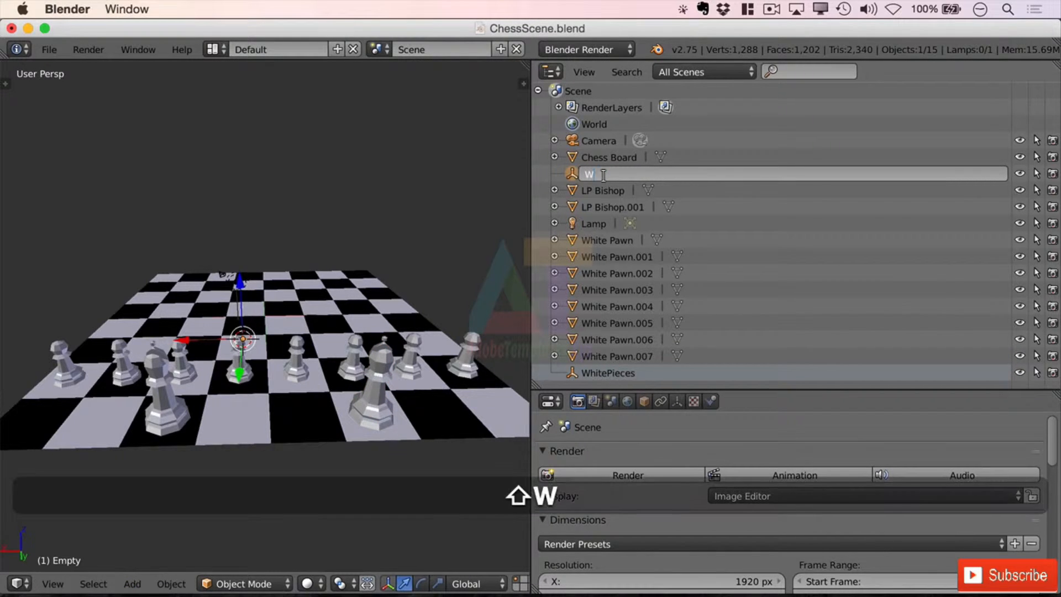
pyautogui.write('hite Bishops')
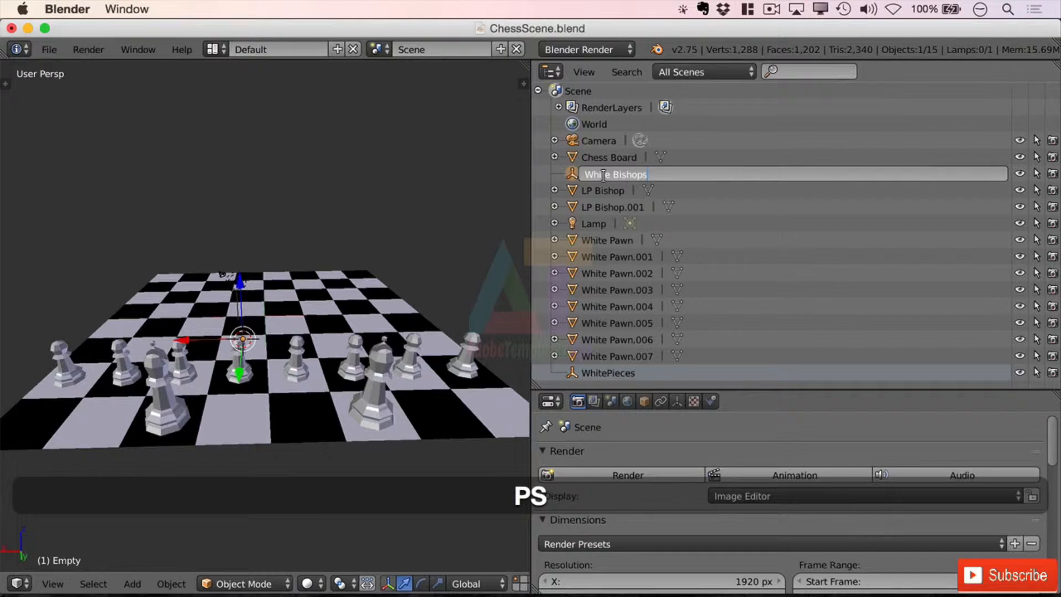
pyautogui.press('Return')
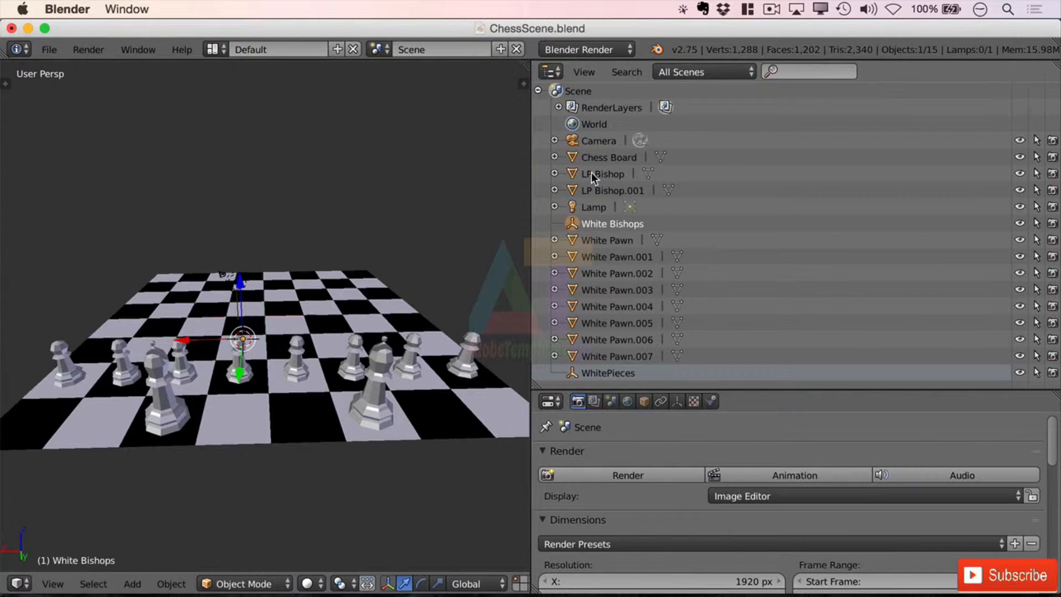
# Step: Parent LP Bishop and LP Bishop.001 to the White Bishops empty using the Object parenting type
pyautogui.click(574, 173)
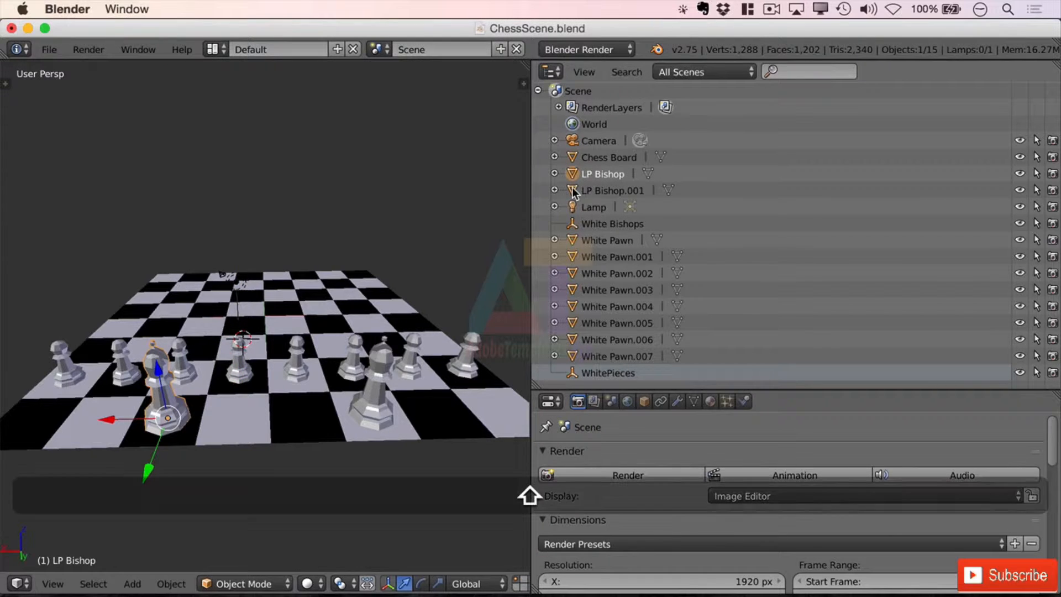
pyautogui.keyDown('shift'); pyautogui.click(574, 190); pyautogui.keyUp('shift')
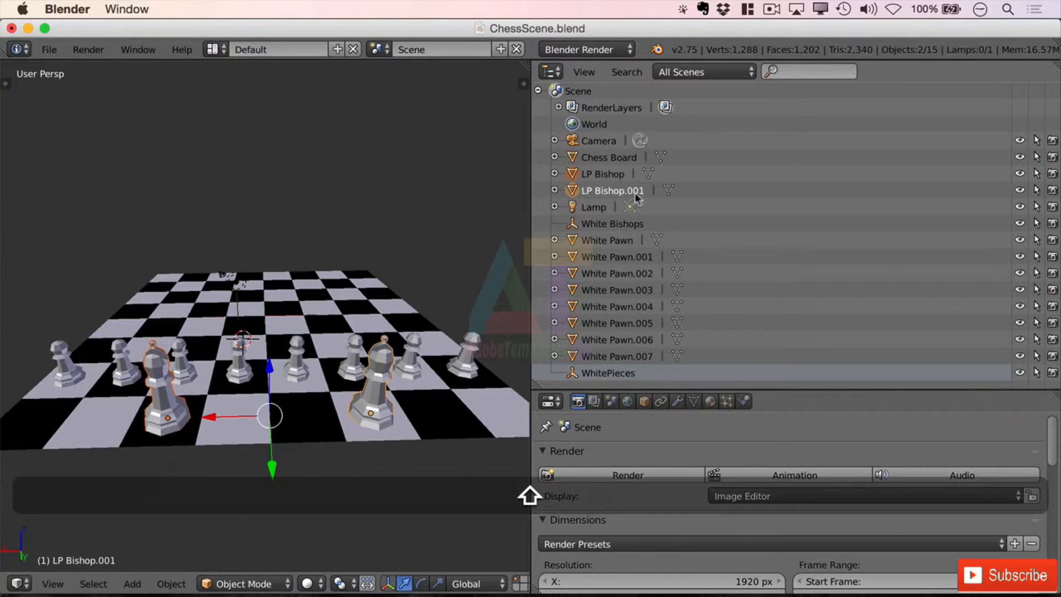
pyautogui.keyDown('shift'); pyautogui.click(573, 224); pyautogui.keyUp('shift')
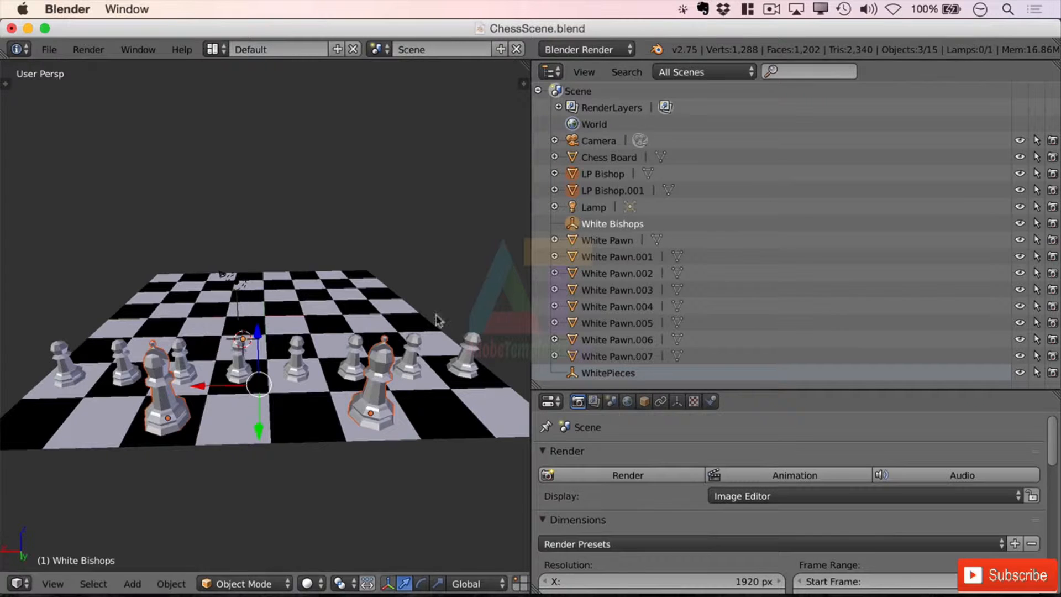
pyautogui.click(171, 584)
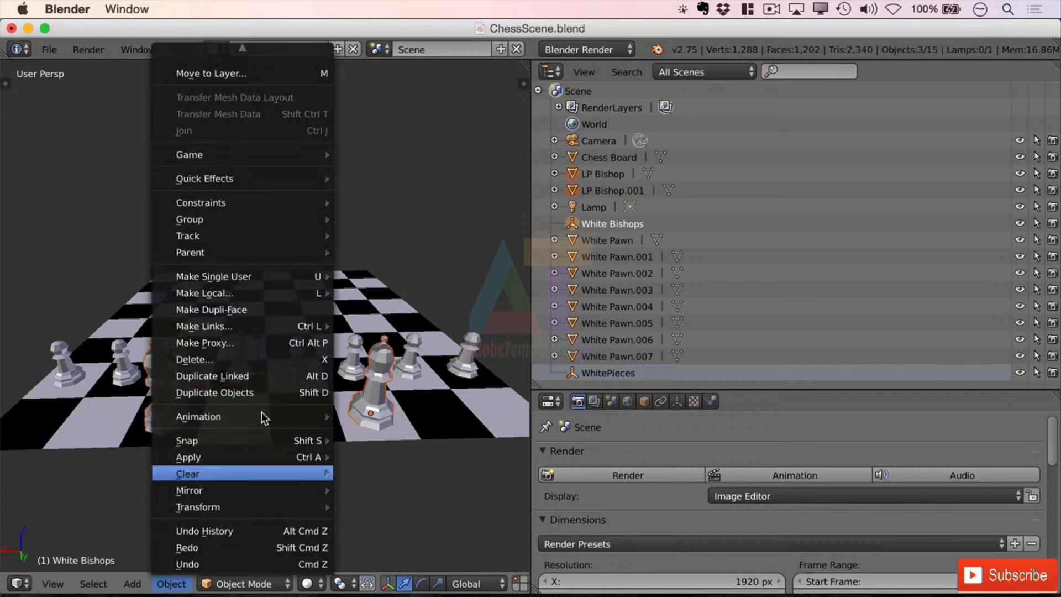
pyautogui.moveTo(254, 252)
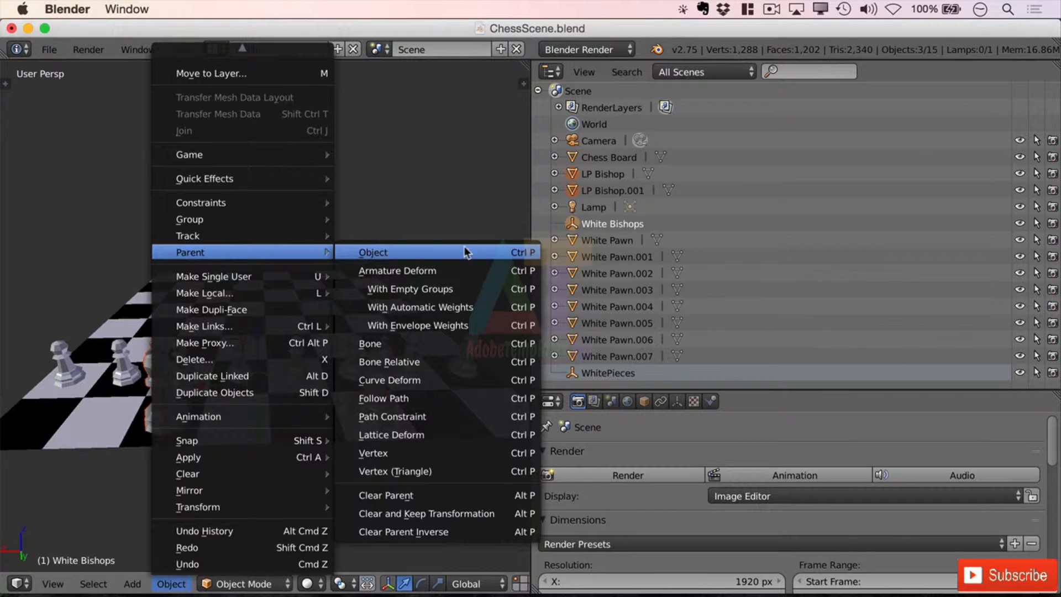
pyautogui.click(528, 256)
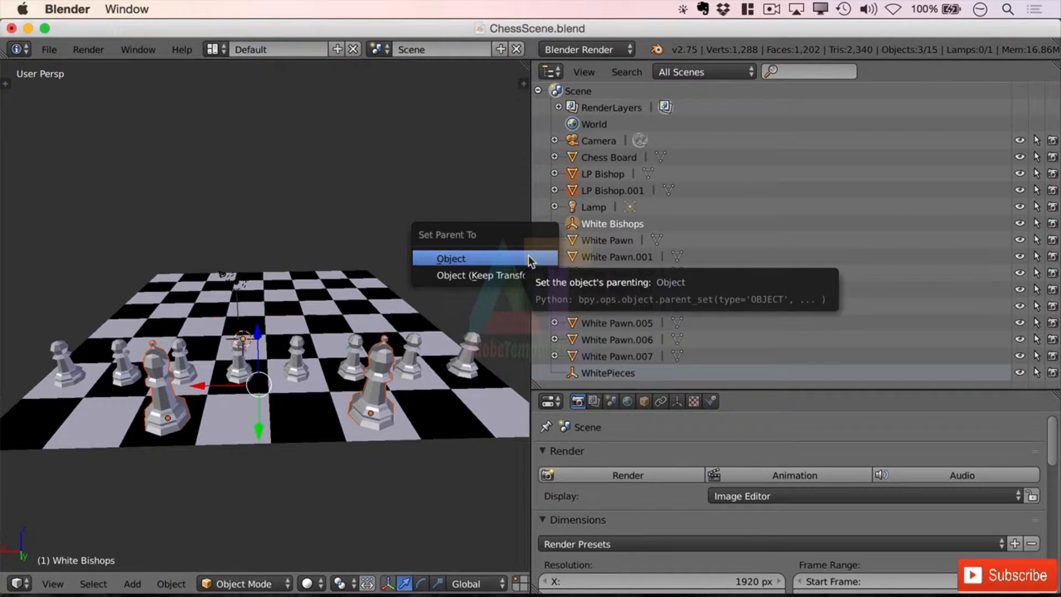
pyautogui.click(485, 258)
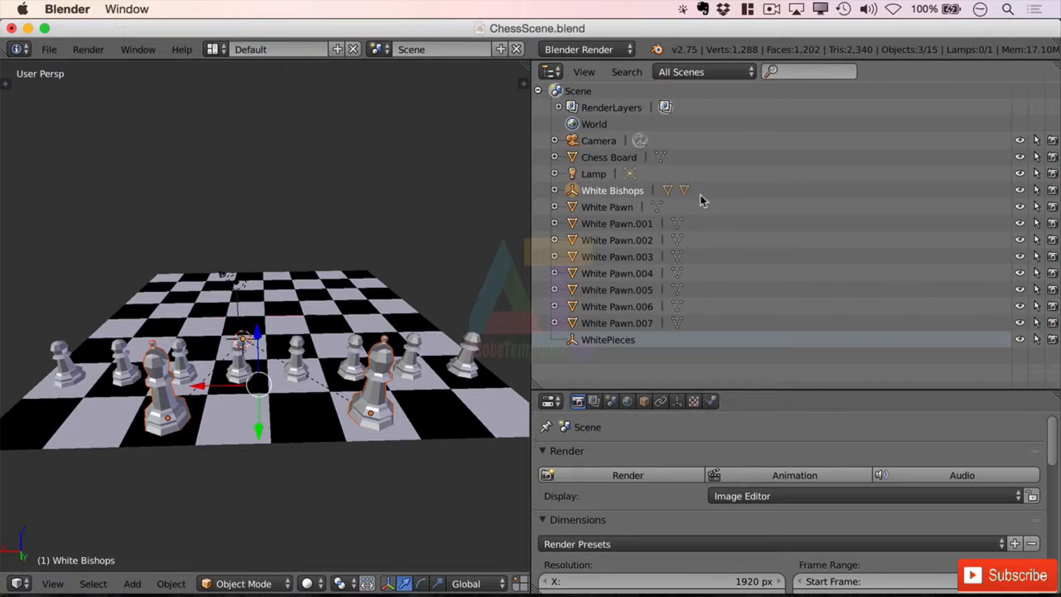
# Step: Expand the White Bishops hierarchy and select the empty and its two child bishops individually to check the parenting
pyautogui.click(555, 190)
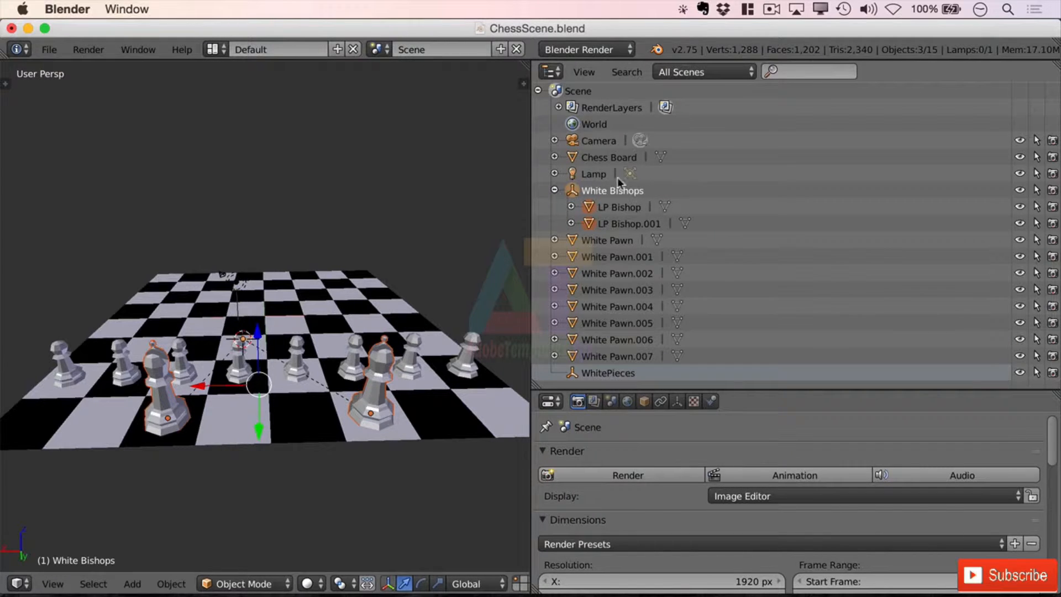
pyautogui.click(602, 208)
pyautogui.click(592, 224)
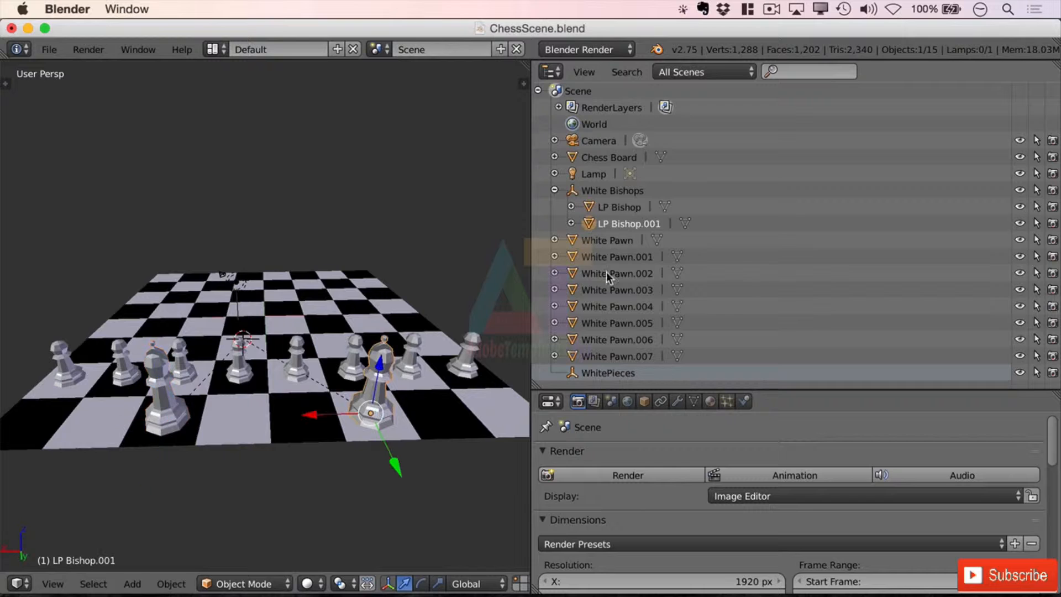
pyautogui.click(573, 191)
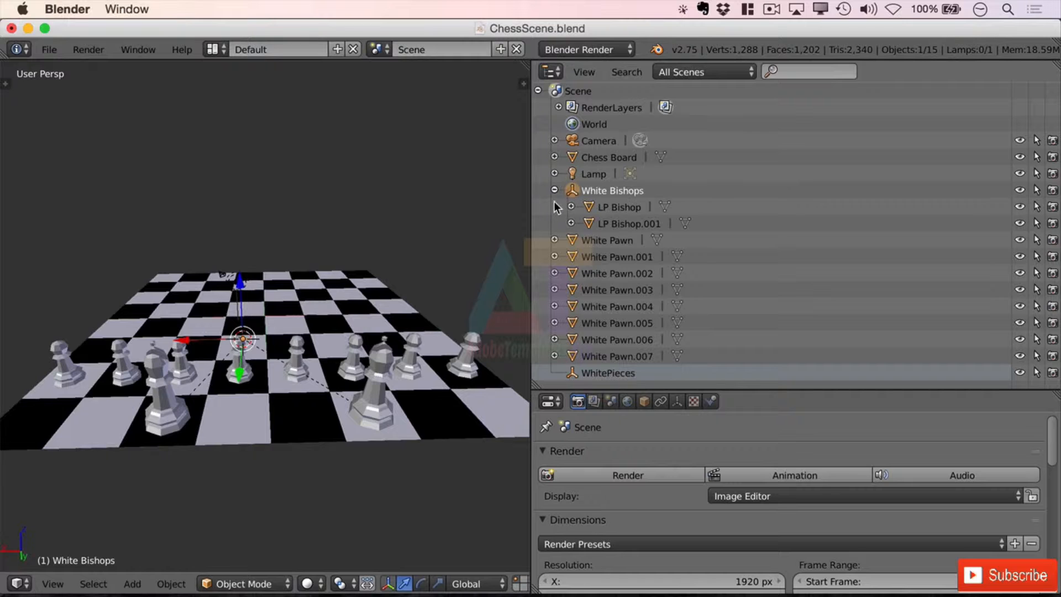
pyautogui.click(589, 208)
pyautogui.click(589, 224)
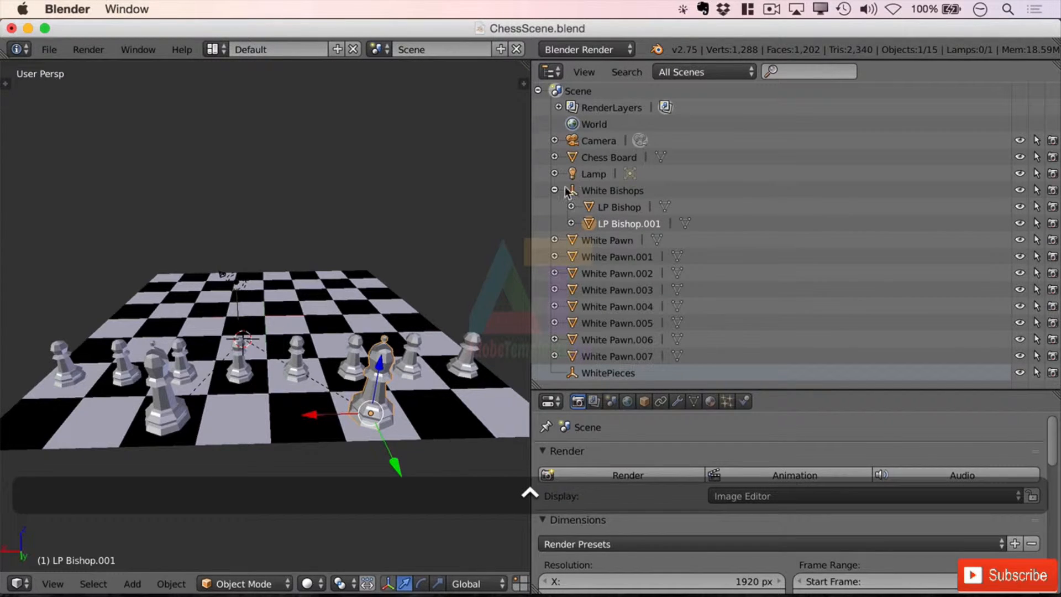
# Step: Select the whole White Bishops hierarchy, and hide and reshow the empty together with its two bishops, repeating the toggle once
pyautogui.keyDown('ctrl'); pyautogui.click(594, 191); pyautogui.keyUp('ctrl')
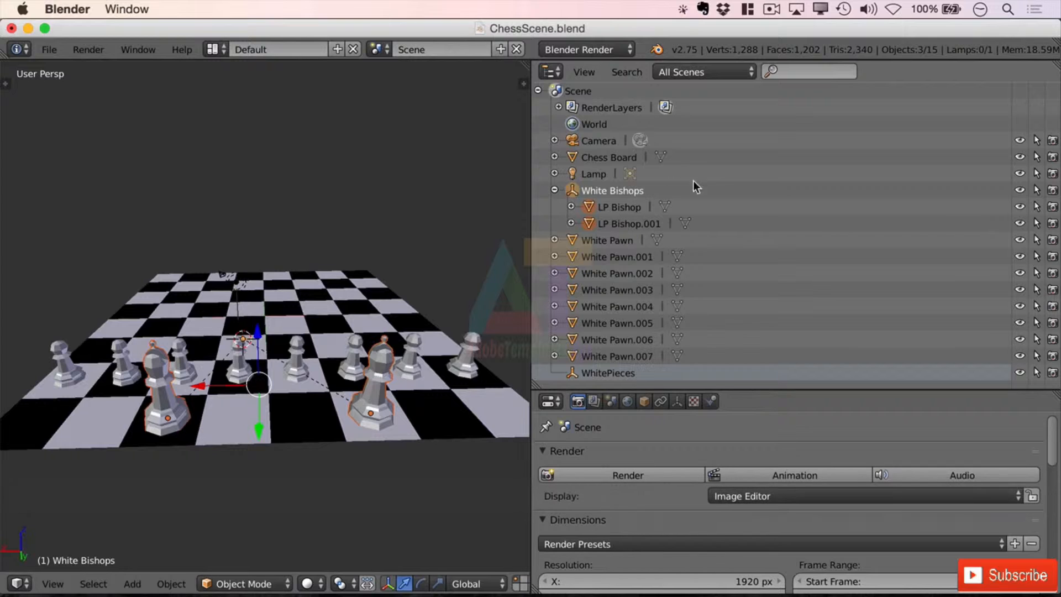
pyautogui.click(1019, 191)
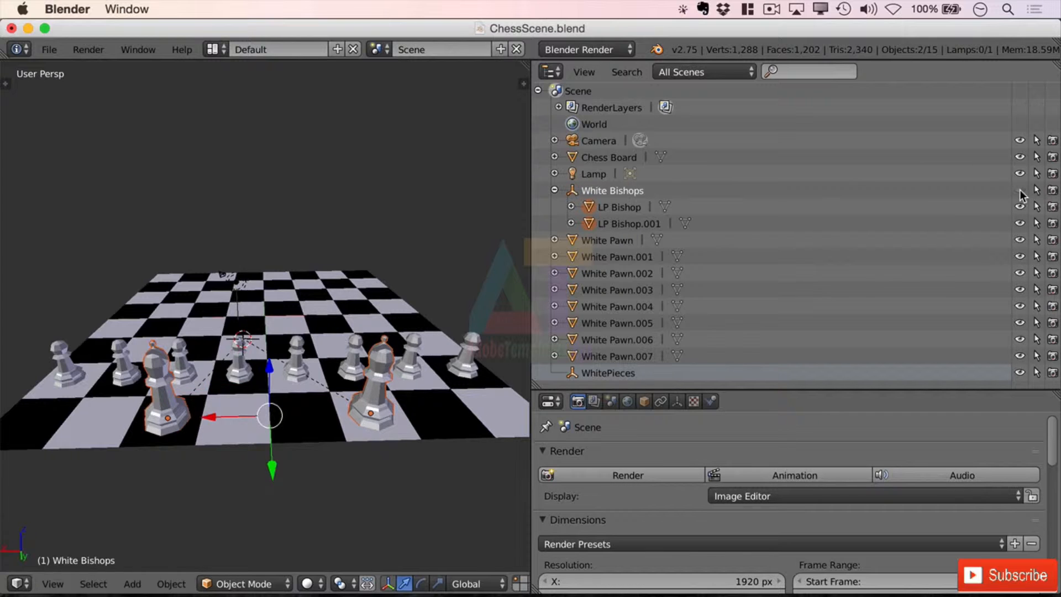
pyautogui.keyDown('ctrl'); pyautogui.click(1019, 191); pyautogui.keyUp('ctrl')
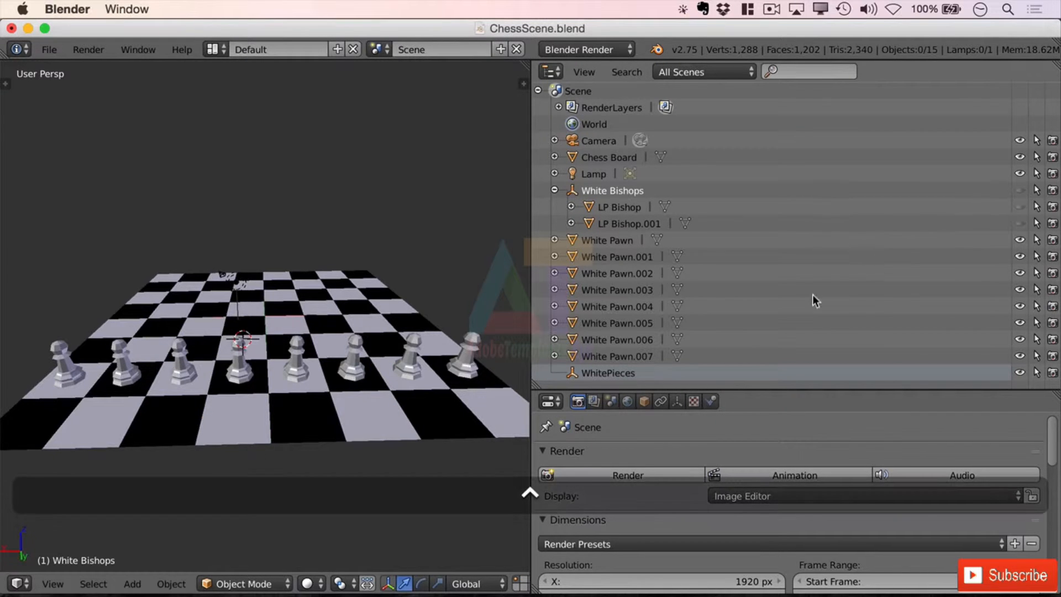
pyautogui.keyDown('ctrl'); pyautogui.click(1019, 190); pyautogui.keyUp('ctrl')
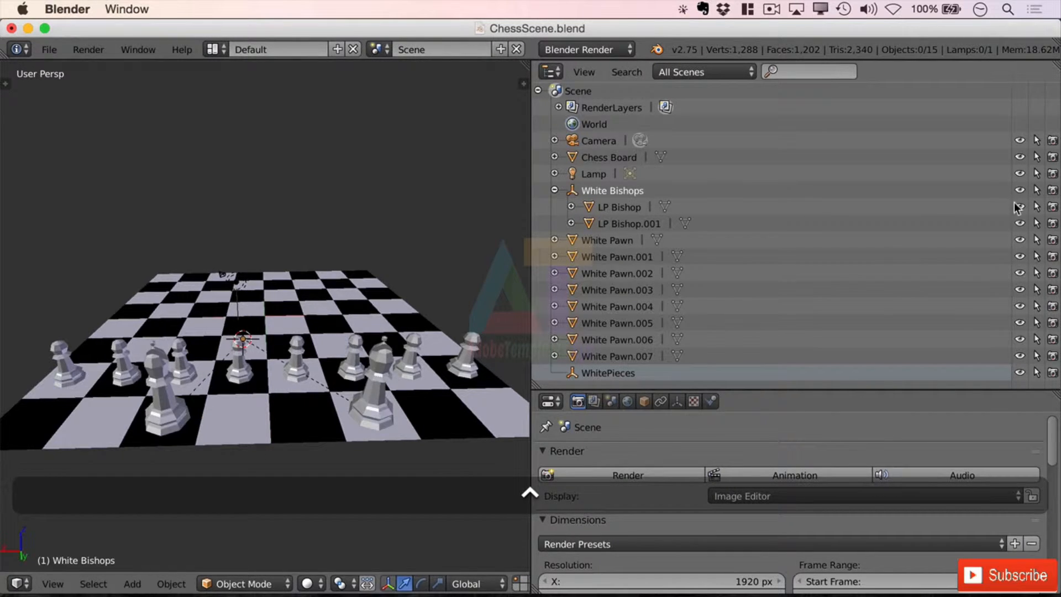
pyautogui.keyDown('ctrl'); pyautogui.click(573, 191); pyautogui.keyUp('ctrl')
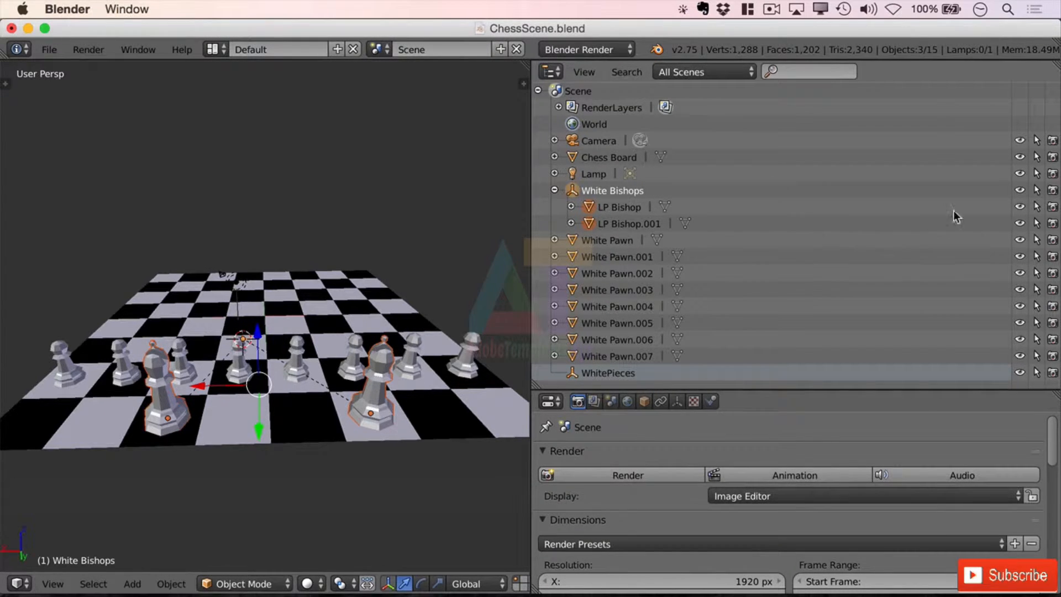
pyautogui.keyDown('ctrl'); pyautogui.click(1020, 192); pyautogui.keyUp('ctrl')
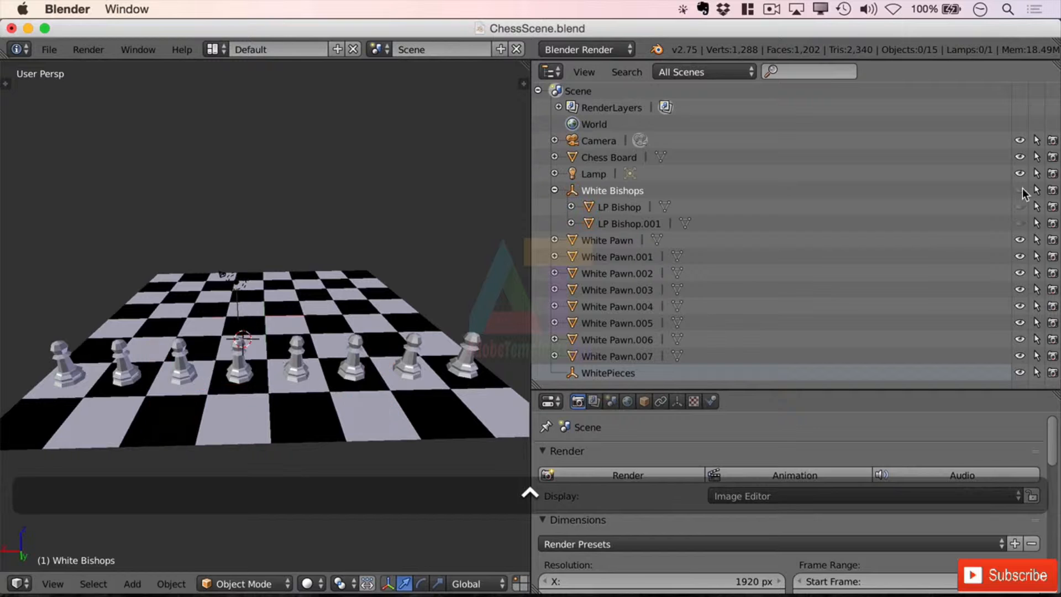
pyautogui.keyDown('ctrl'); pyautogui.click(1019, 191); pyautogui.keyUp('ctrl')
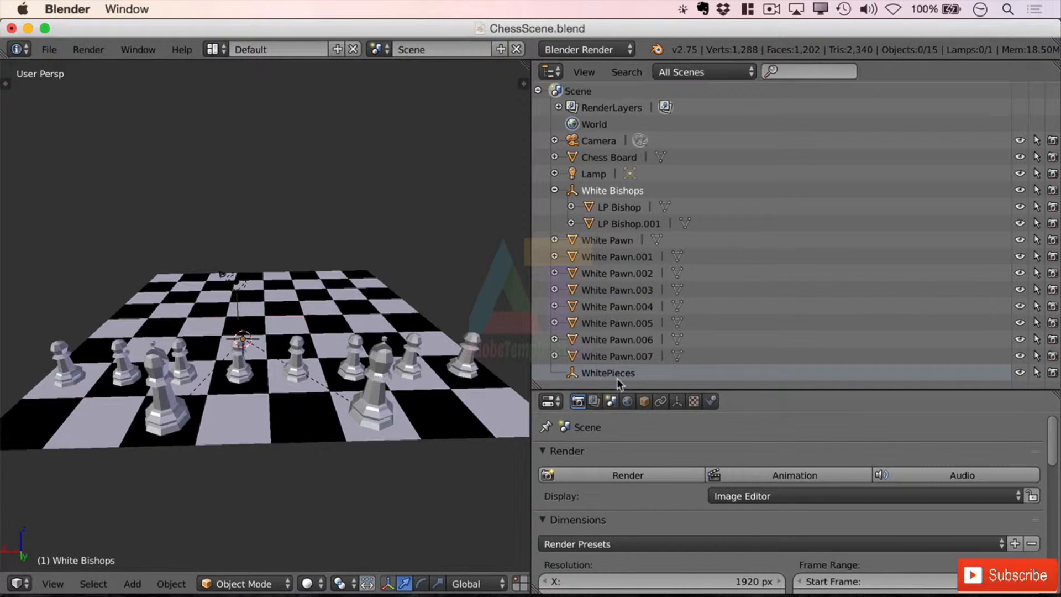
# Step: Parent the White Bishops empty to the WhitePieces empty using the Object parenting type
pyautogui.click(575, 191)
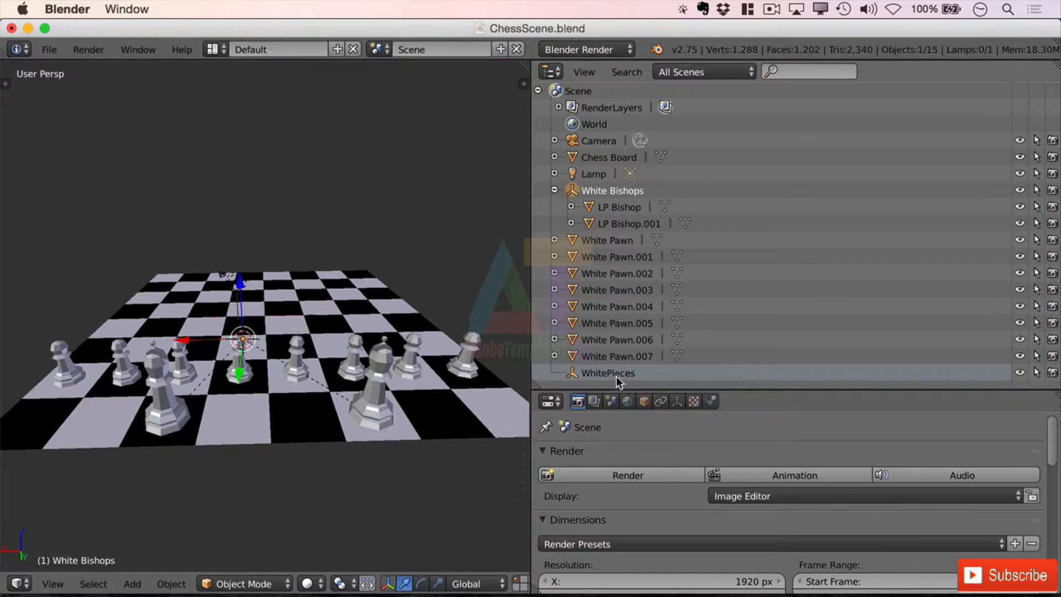
pyautogui.keyDown('ctrl'); pyautogui.click(573, 372); pyautogui.keyUp('ctrl')
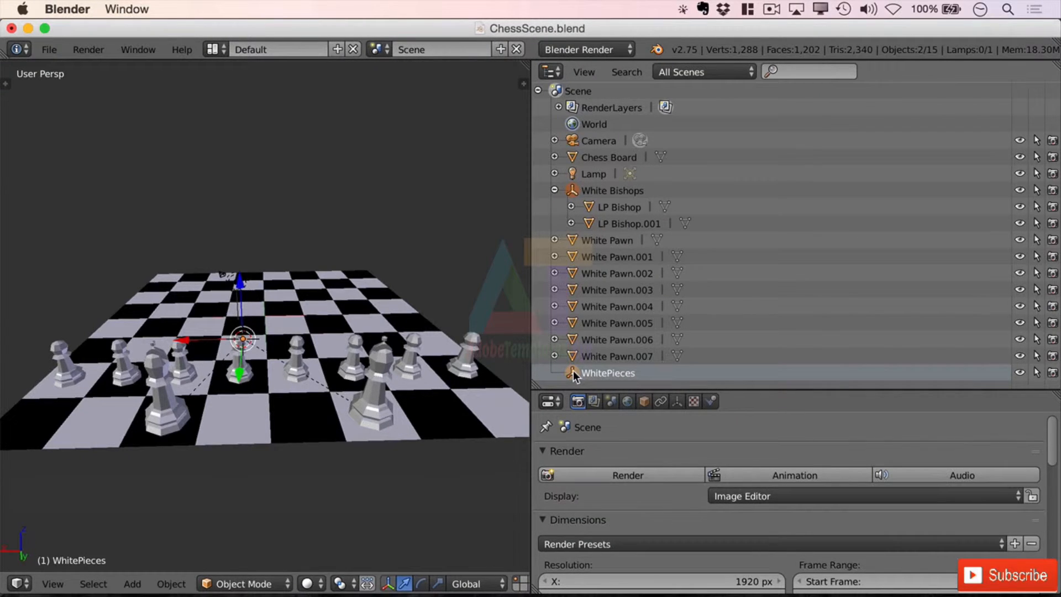
pyautogui.click(172, 583)
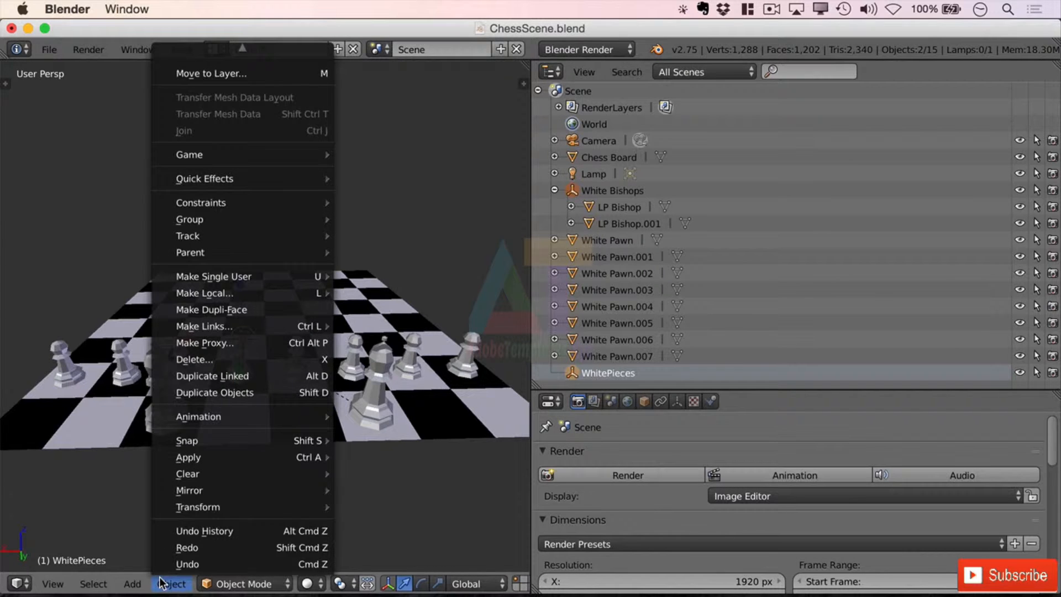
pyautogui.moveTo(295, 253)
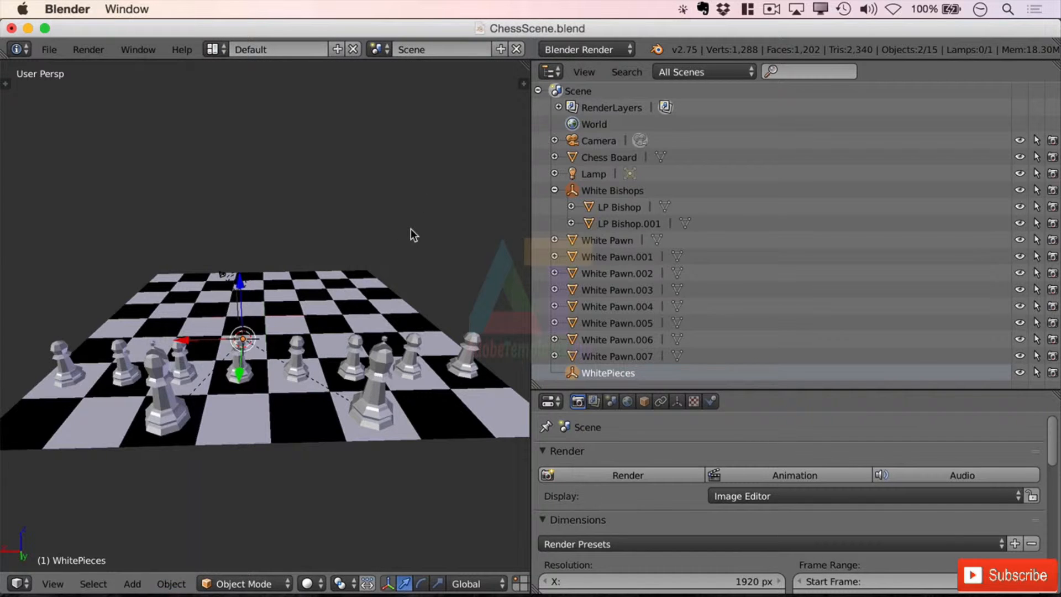
pyautogui.hotkey('ctrl', 'p')
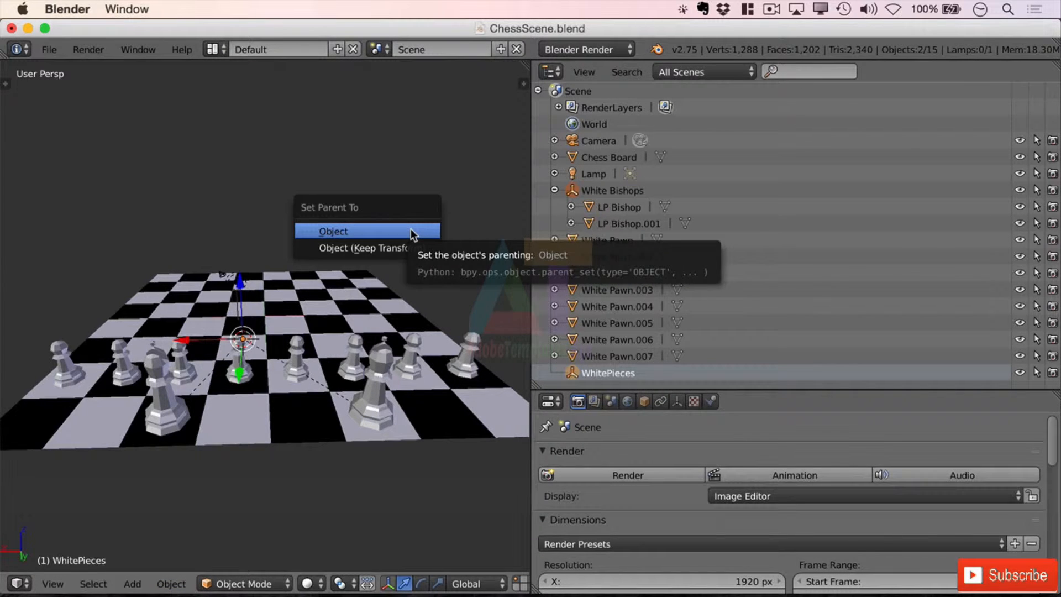
pyautogui.click(410, 230)
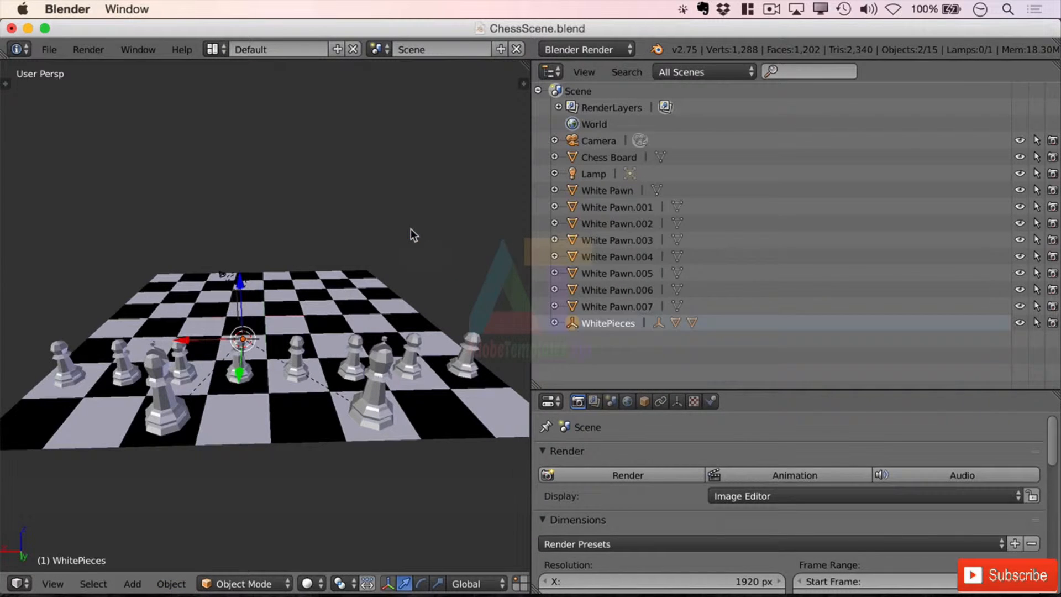
# Step: Expand the WhitePieces hierarchy and collapse and reopen White Bishops inside it to check the nesting
pyautogui.click(554, 323)
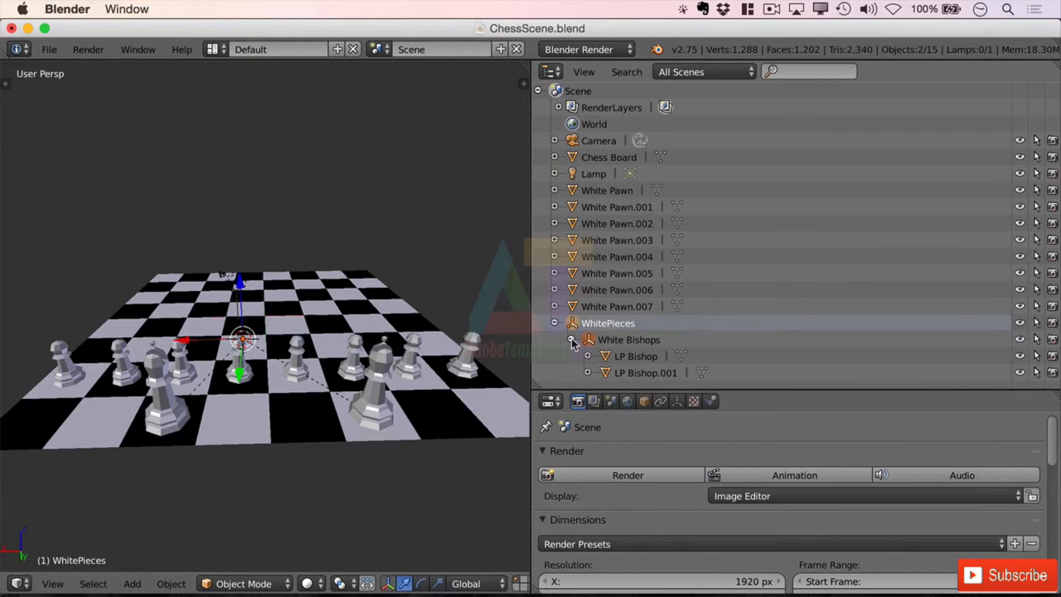
pyautogui.click(571, 339)
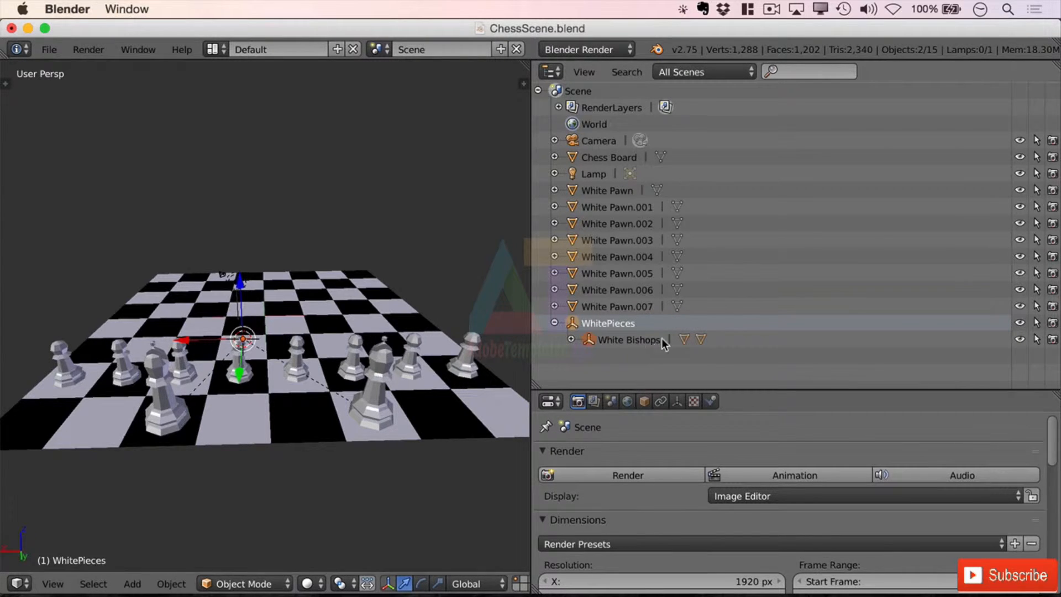
pyautogui.click(571, 339)
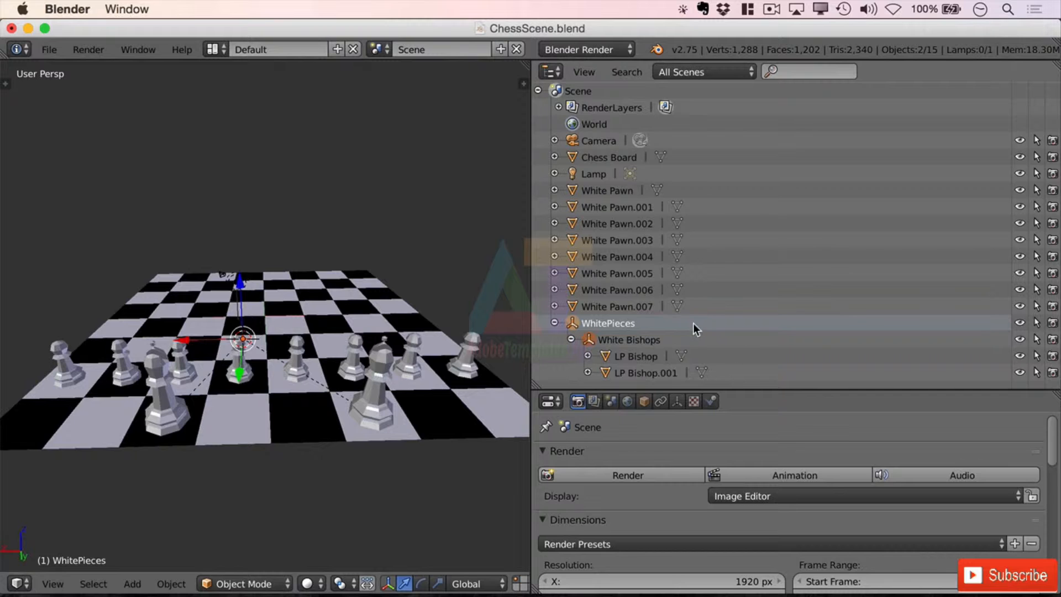
# Step: Rename LP Bishop.001 as LP Bishop 2 and the other bishop as LP Bishop 1
pyautogui.doubleClick(653, 372)
pyautogui.press('BackSpace')
pyautogui.press('BackSpace')
pyautogui.press('BackSpace')
pyautogui.press('BackSpace')
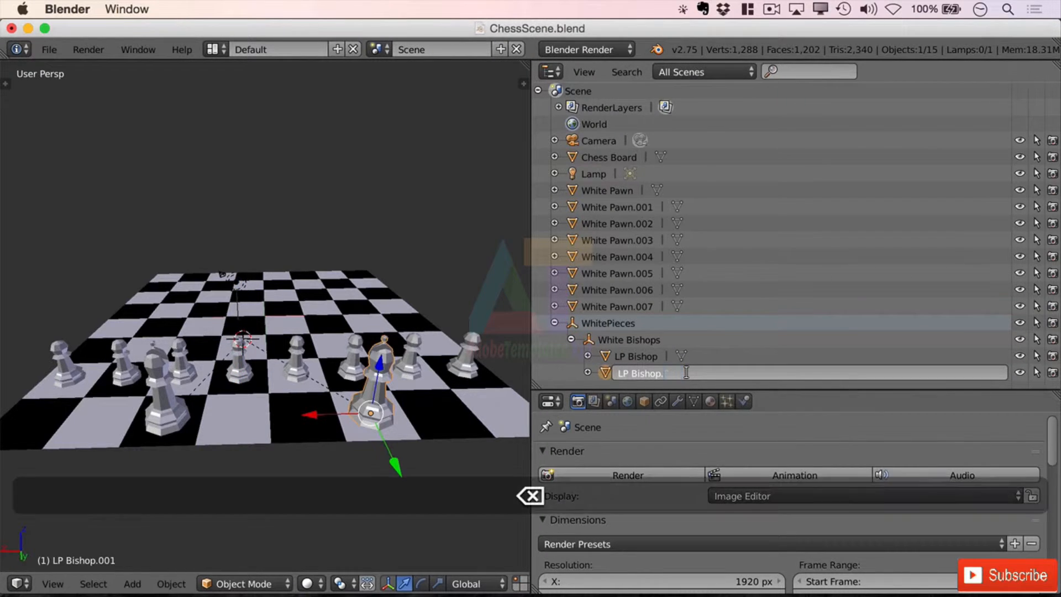
pyautogui.write('2')
pyautogui.press('Return')
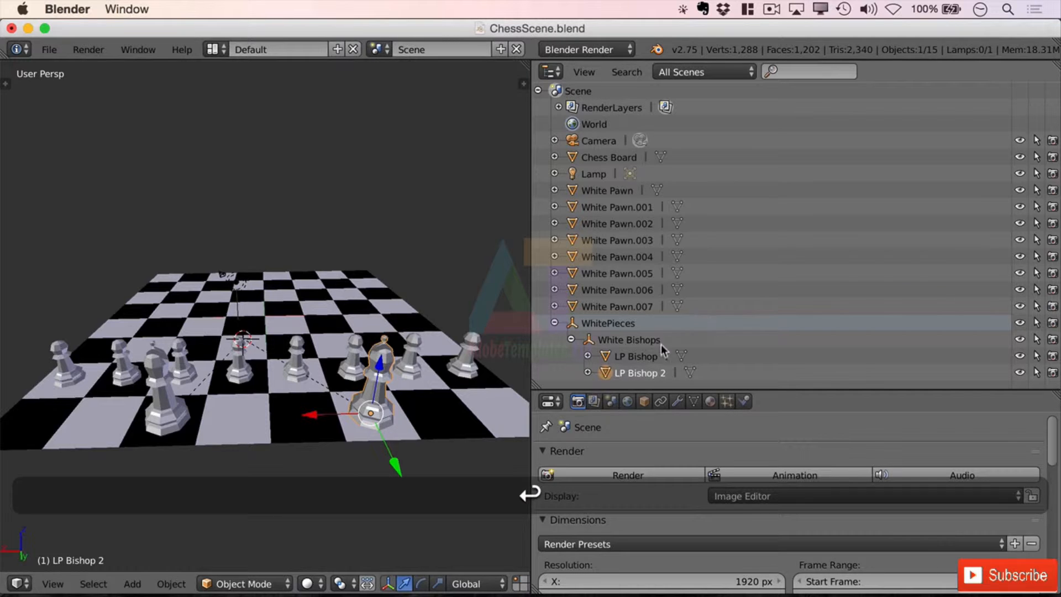
pyautogui.doubleClick(669, 355)
pyautogui.press('Return')
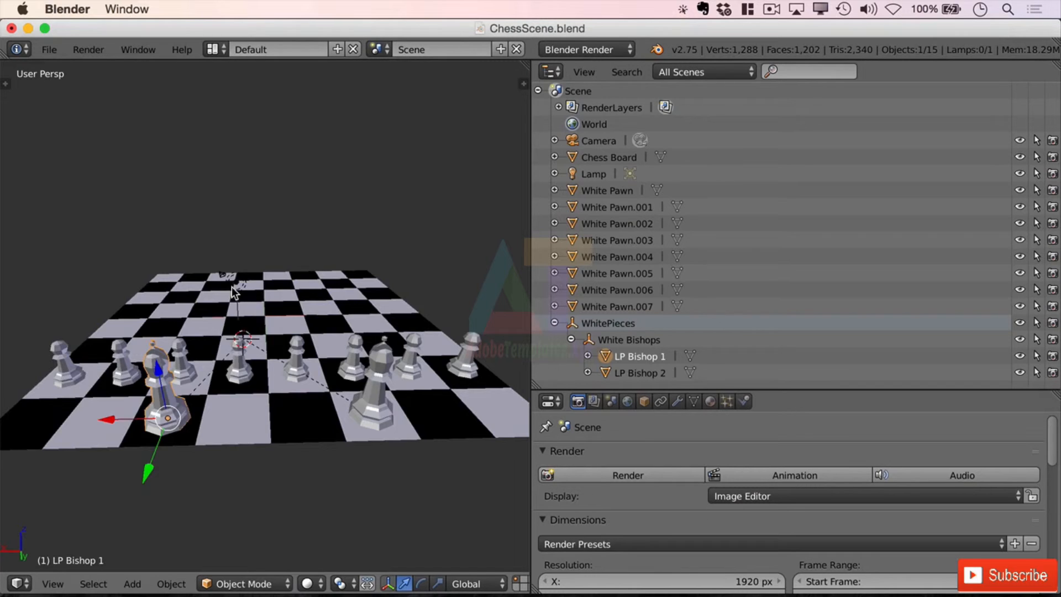
# Step: Add another empty to the scene and name it White Pawns
pyautogui.scroll(3, 249, 295)
pyautogui.moveTo(249, 295)
pyautogui.mouseDown(button='middle')
pyautogui.moveTo(265, 290)
pyautogui.moveTo(237, 289)
pyautogui.mouseUp(button='middle')
pyautogui.scroll(1, 237, 289)
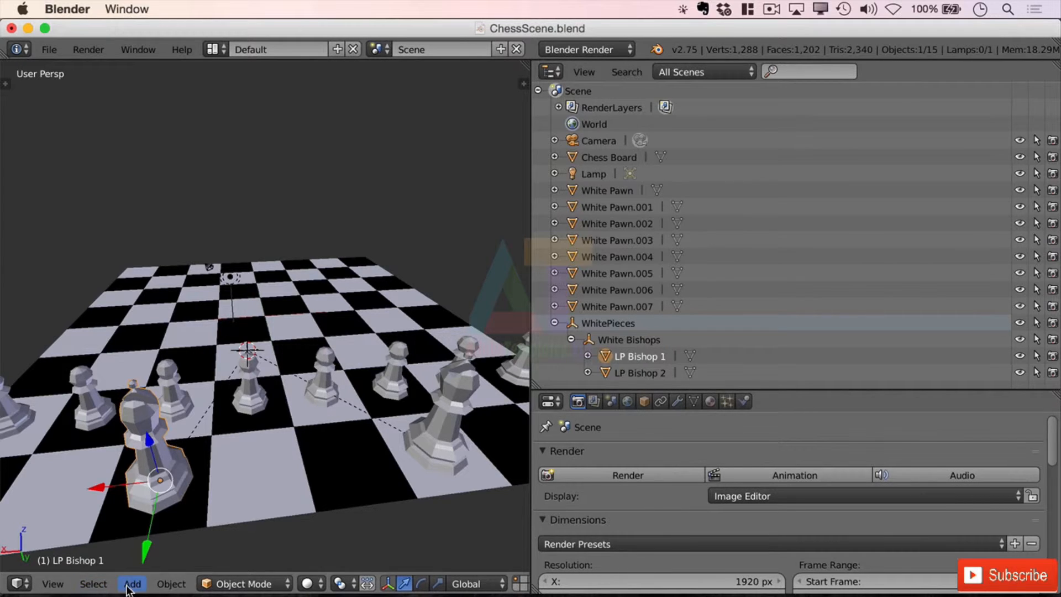
pyautogui.click(131, 585)
pyautogui.moveTo(197, 438)
pyautogui.click(326, 315)
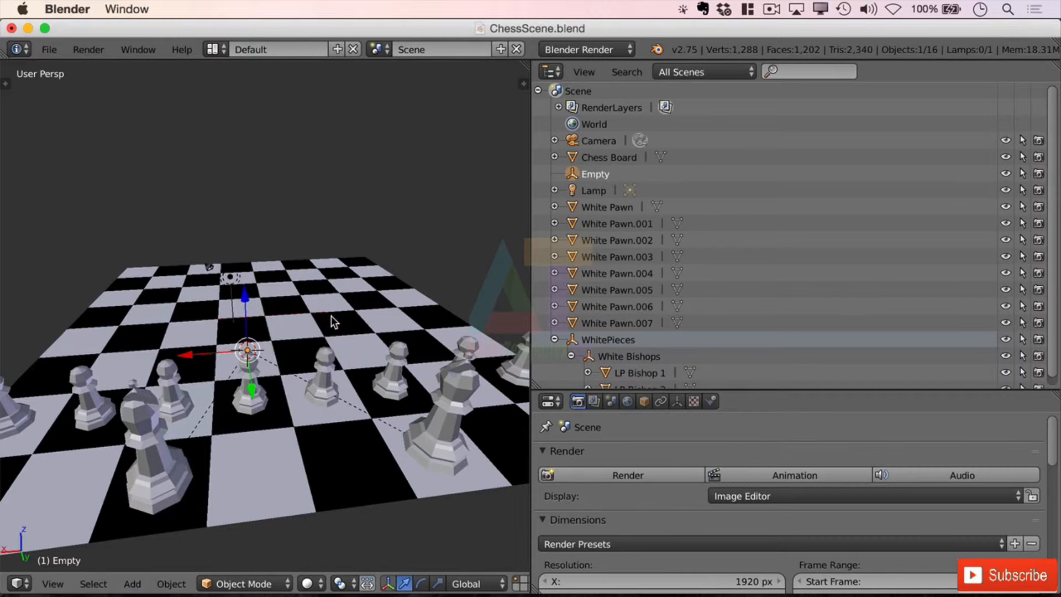
pyautogui.doubleClick(597, 169)
pyautogui.write('W')
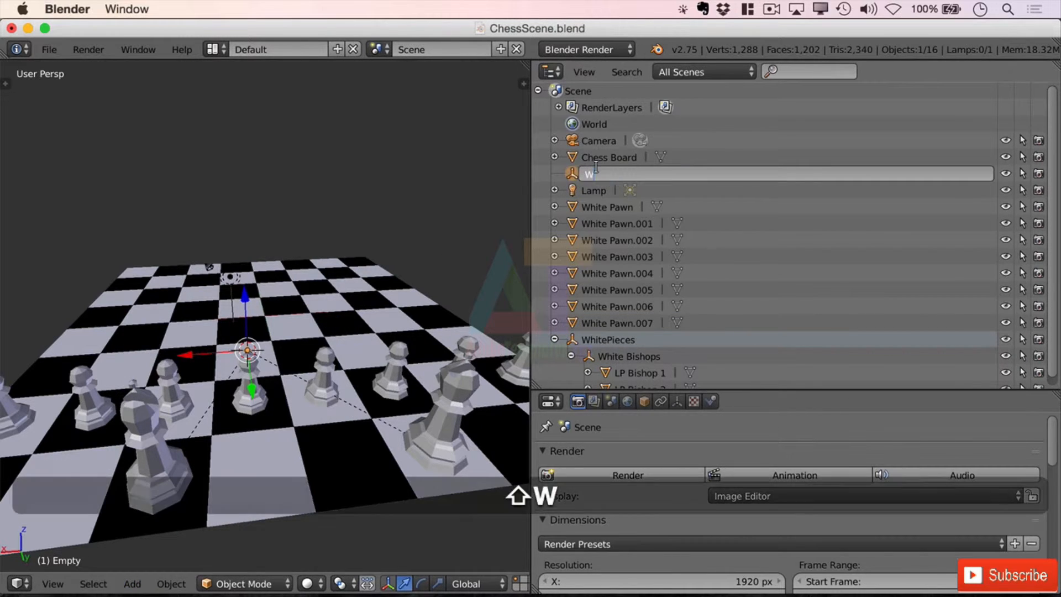
pyautogui.write('hite Pawns')
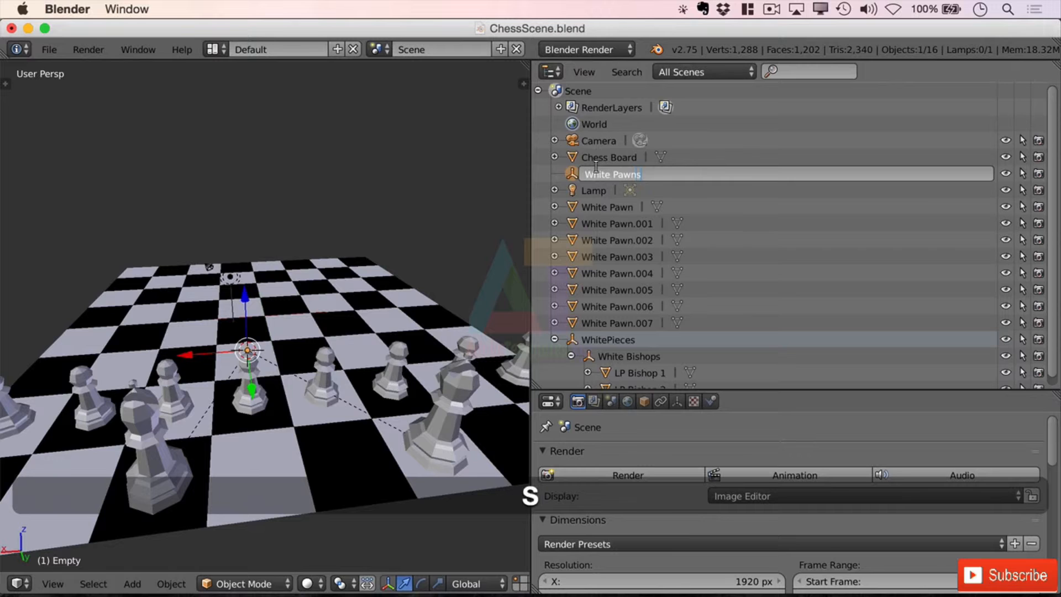
pyautogui.press('Return')
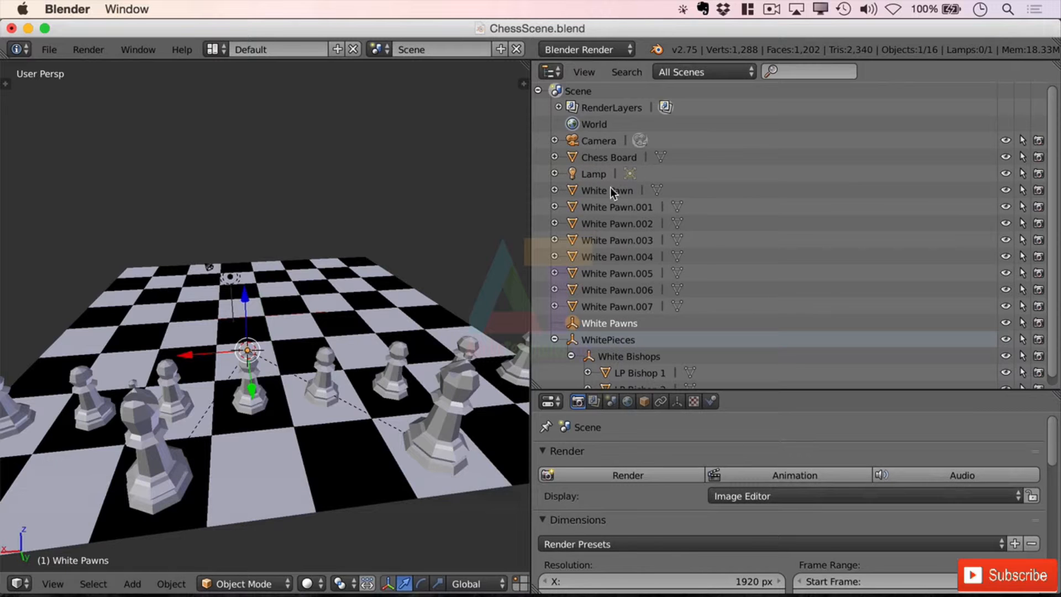
# Step: Parent White Pawn through White Pawn.007 to the White Pawns empty using the Object parenting type
pyautogui.click(583, 193)
pyautogui.keyDown('shift'); pyautogui.click(574, 209); pyautogui.keyUp('shift')
pyautogui.keyDown('shift'); pyautogui.click(575, 223); pyautogui.keyUp('shift')
pyautogui.keyDown('shift'); pyautogui.click(578, 240); pyautogui.keyUp('shift')
pyautogui.keyDown('shift'); pyautogui.click(578, 257); pyautogui.keyUp('shift')
pyautogui.keyDown('shift'); pyautogui.click(576, 273); pyautogui.keyUp('shift')
pyautogui.keyDown('shift'); pyautogui.click(574, 290); pyautogui.keyUp('shift')
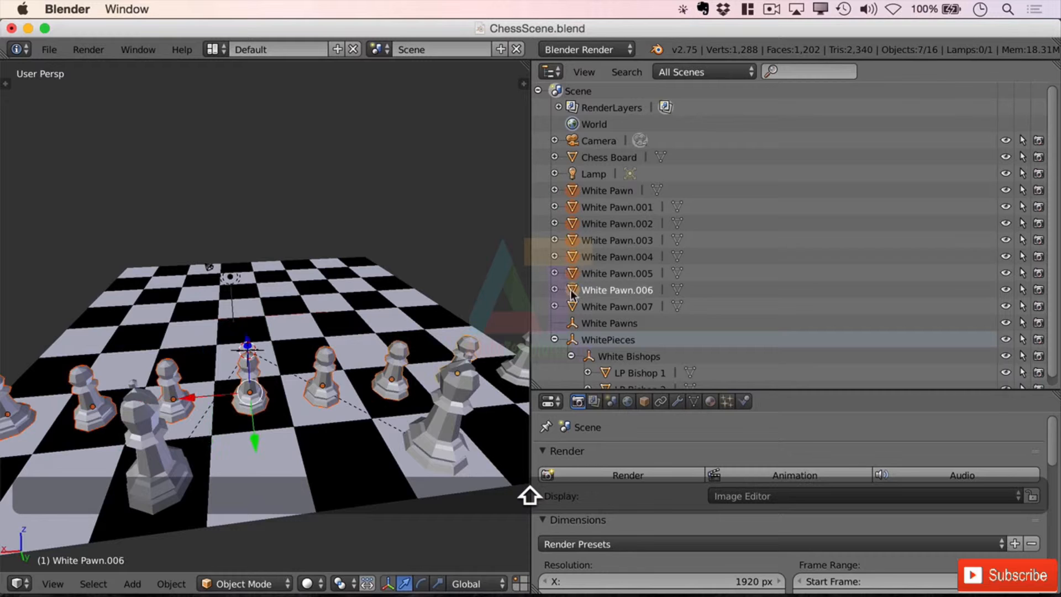
pyautogui.keyDown('shift'); pyautogui.click(569, 307); pyautogui.keyUp('shift')
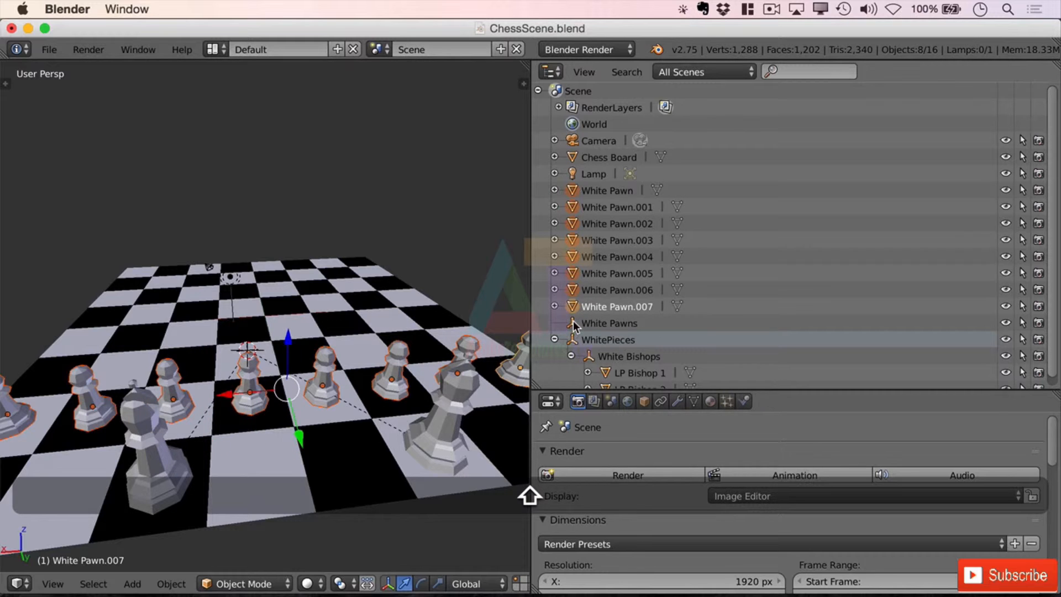
pyautogui.keyDown('shift'); pyautogui.click(572, 322); pyautogui.keyUp('shift')
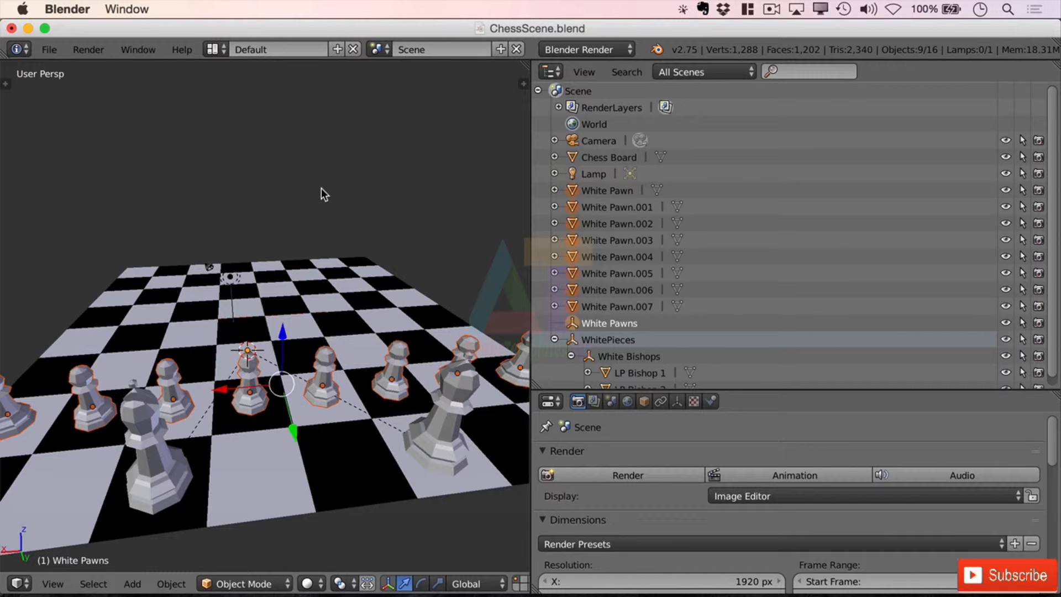
pyautogui.press('ctrl')
pyautogui.hotkey('ctrl', 'p')
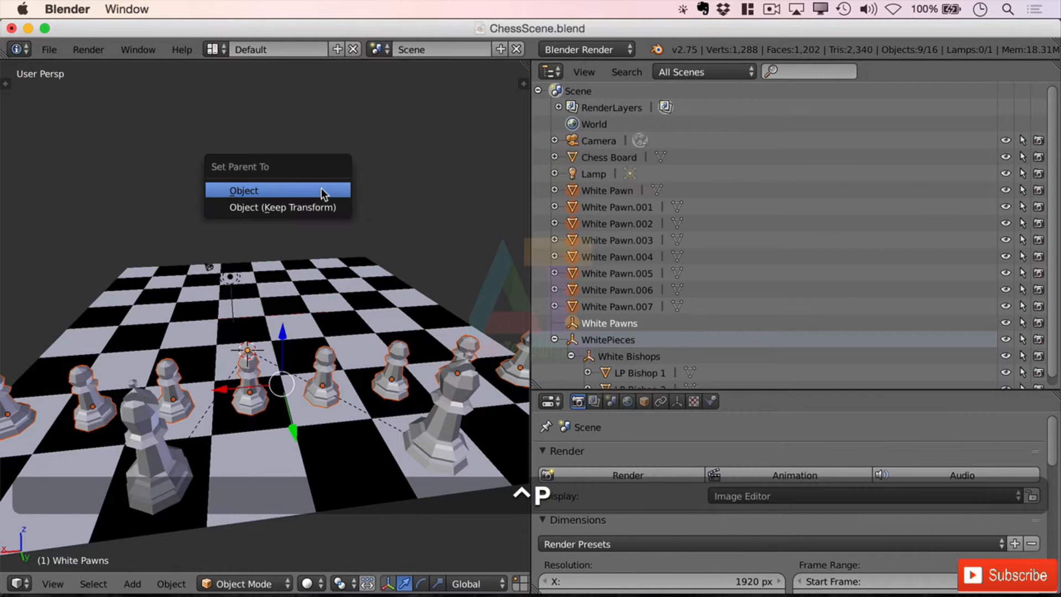
pyautogui.click(322, 189)
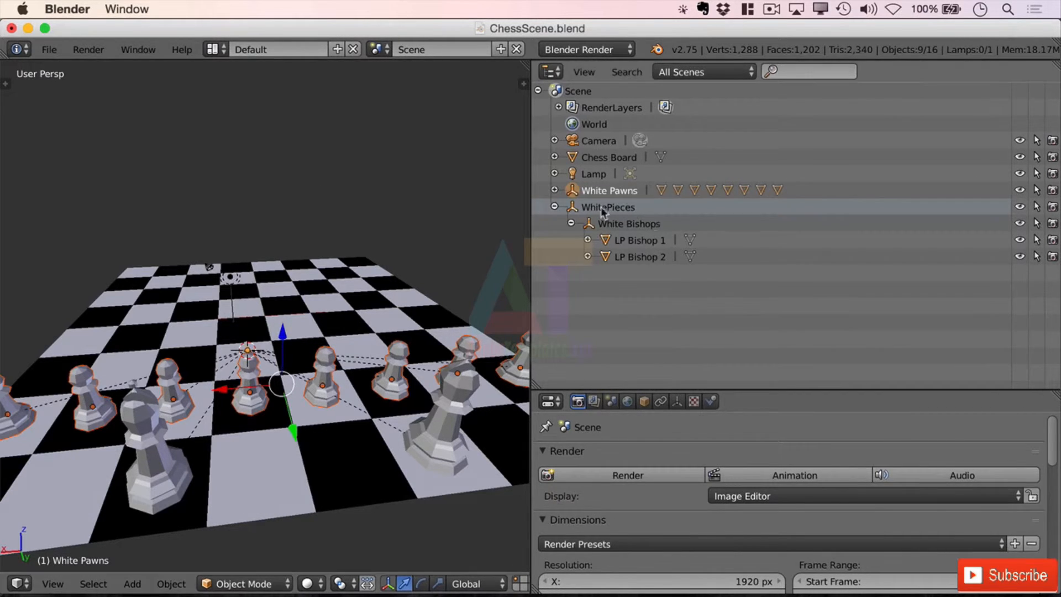
# Step: Parent the White Pawns empty, with its eight pawns still selected, to WhitePieces using the Object parenting type
pyautogui.click(553, 189)
pyautogui.click(553, 189)
pyautogui.press('shift')
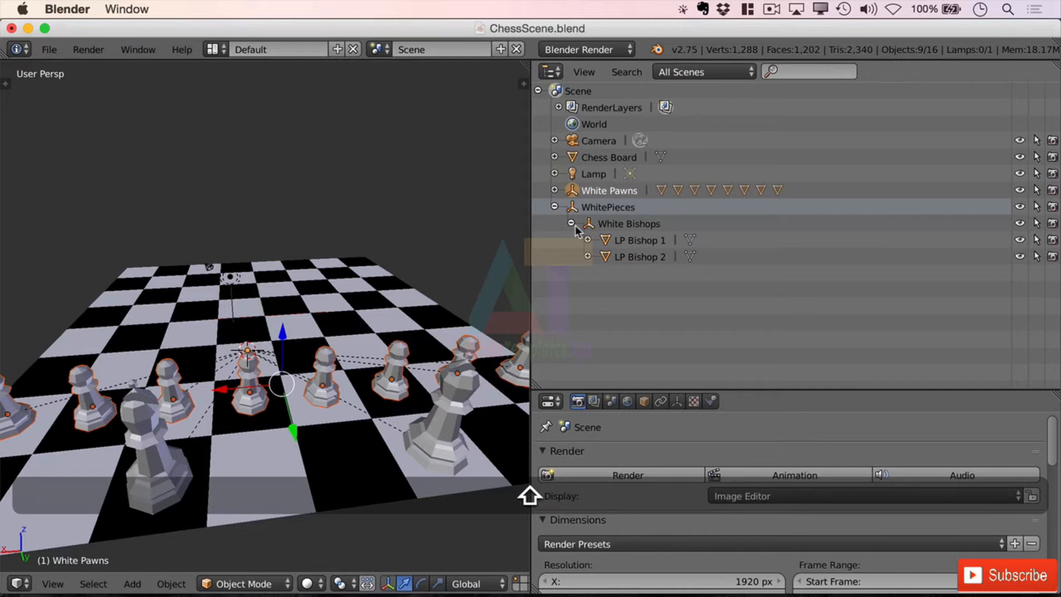
pyautogui.keyDown('shift'); pyautogui.click(572, 211); pyautogui.keyUp('shift')
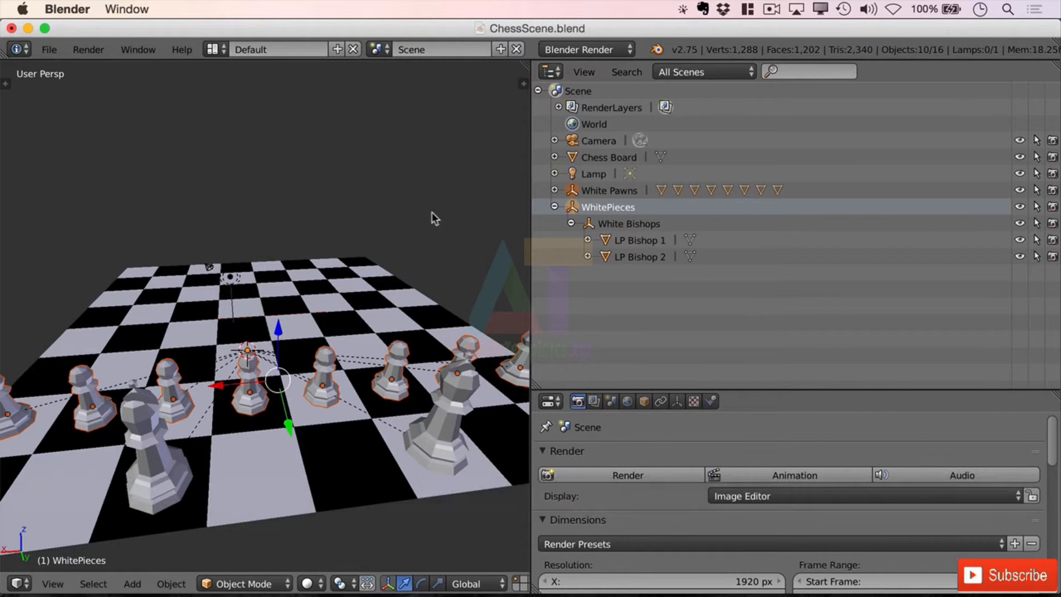
pyautogui.hotkey('ctrl', 'p')
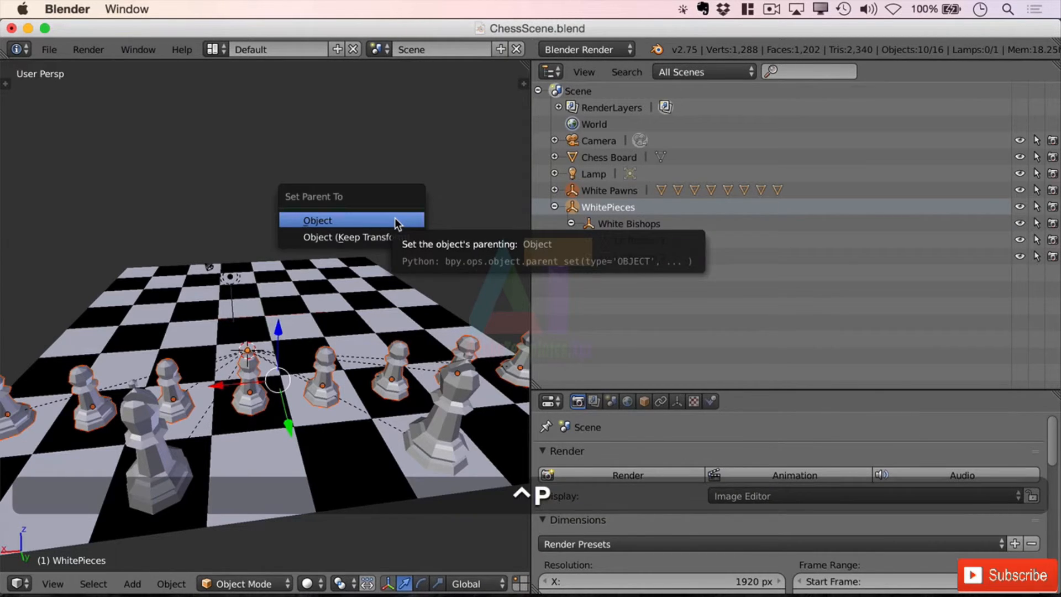
pyautogui.click(385, 223)
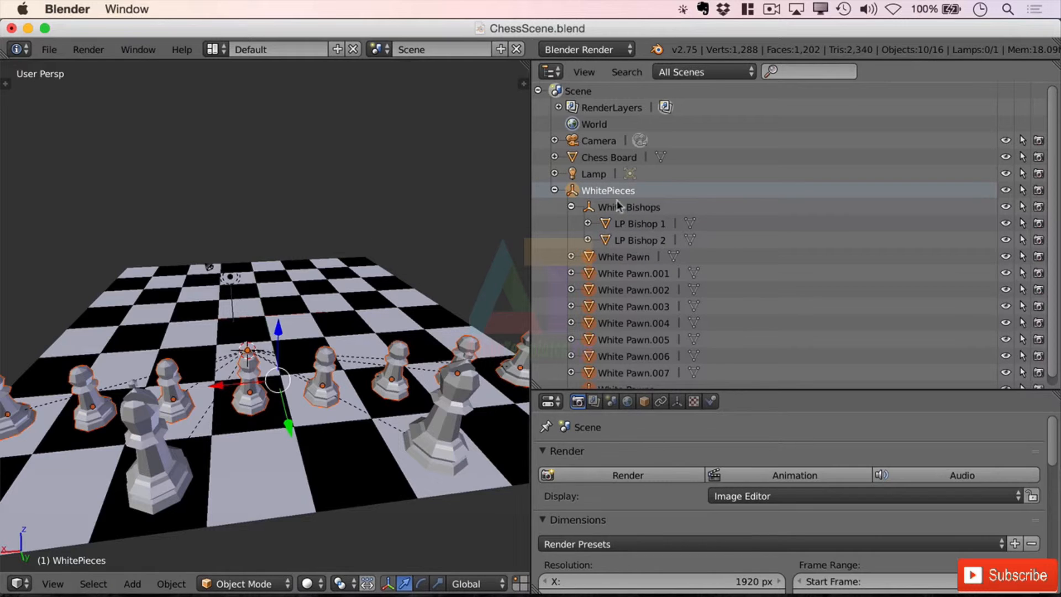
# Step: Check the WhitePieces hierarchy by collapsing and reexpanding it and selecting Chess Board, WhitePieces and White Bishops individually
pyautogui.click(572, 206)
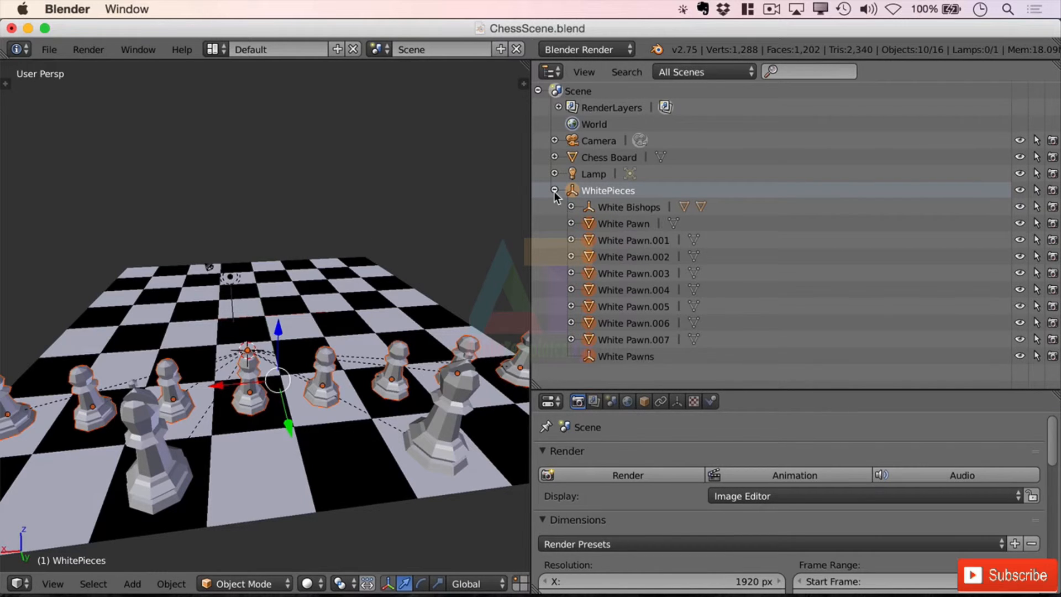
pyautogui.click(554, 190)
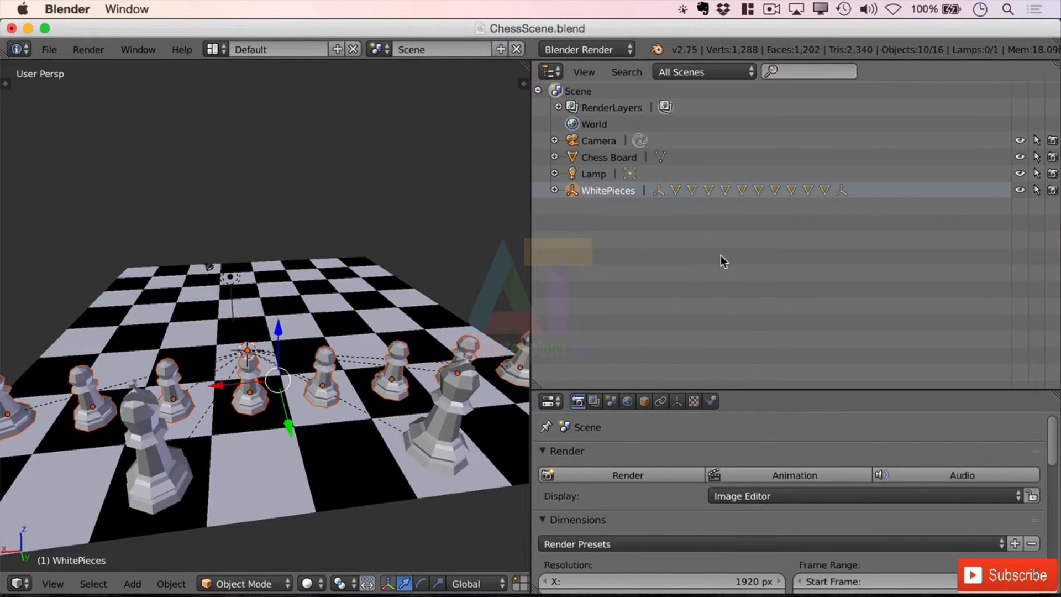
pyautogui.click(614, 159)
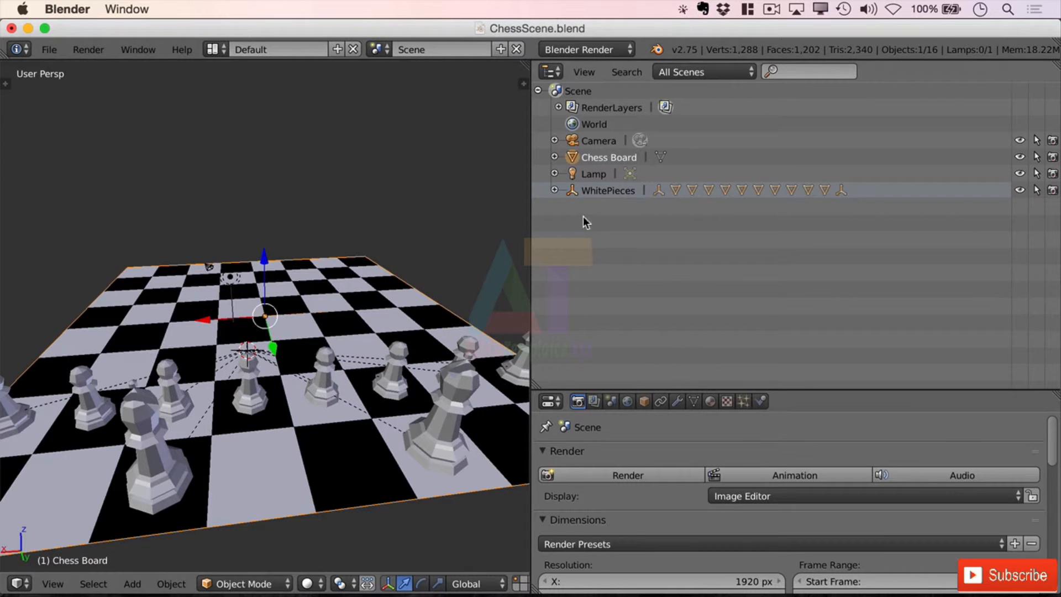
pyautogui.click(587, 194)
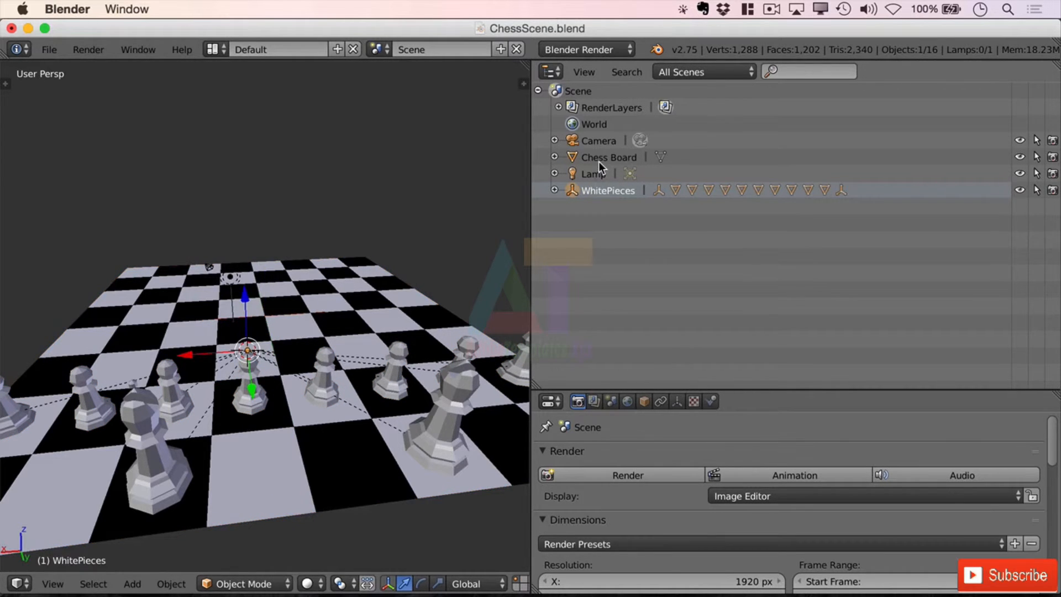
pyautogui.click(553, 190)
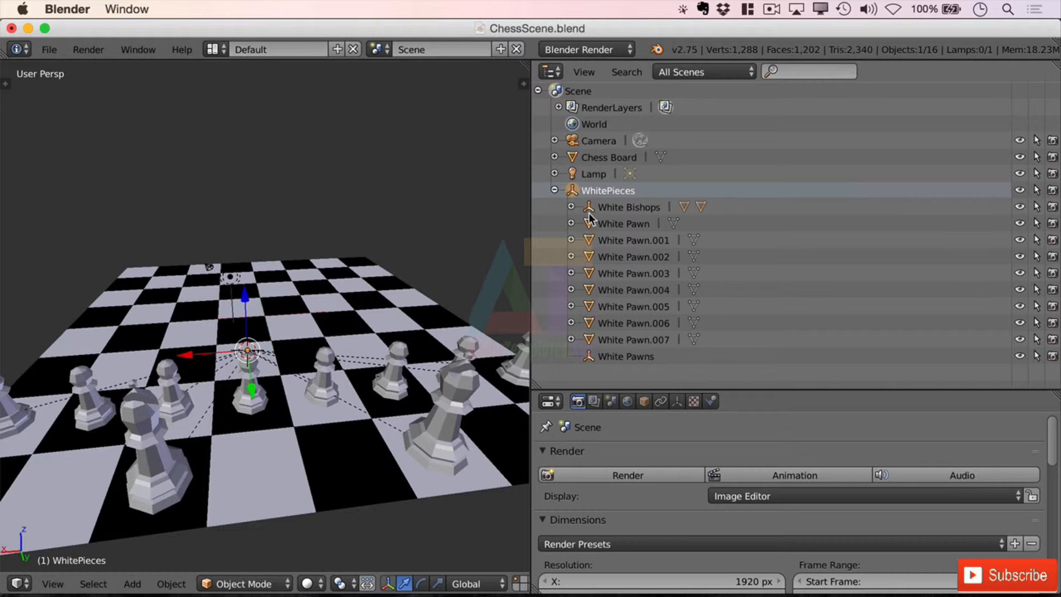
pyautogui.click(643, 205)
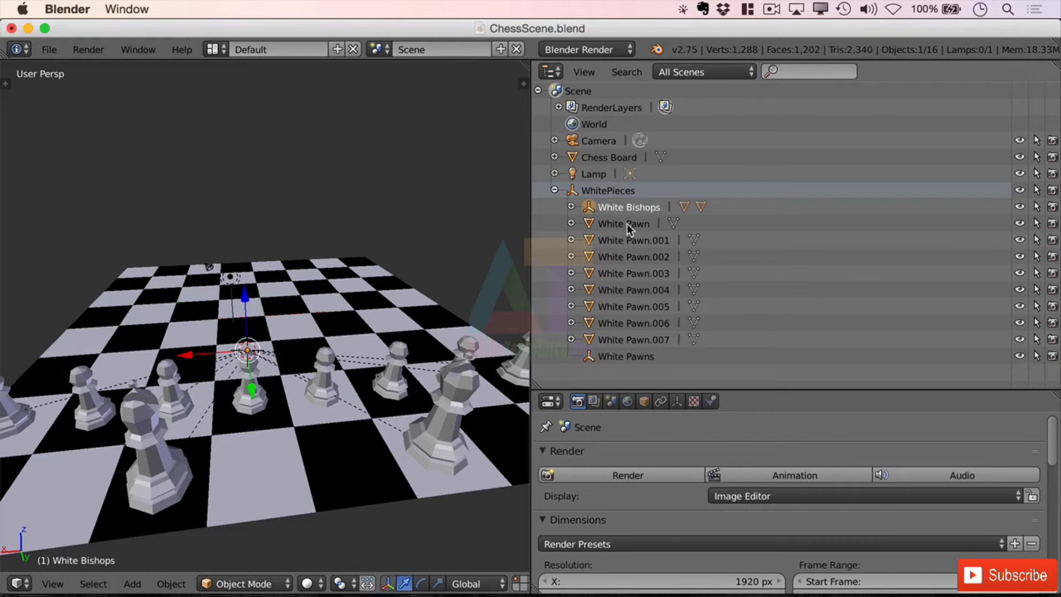
# Step: Parent White Pawn through White Pawn.007 to the White Pawns empty inside WhitePieces
pyautogui.click(626, 223)
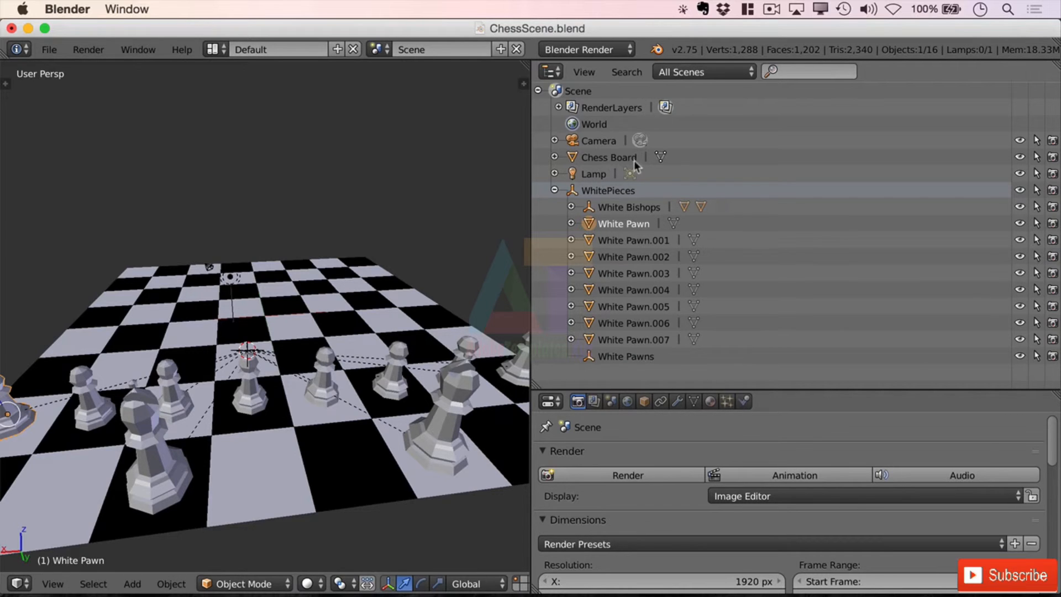
pyautogui.keyDown('shift'); pyautogui.click(589, 240); pyautogui.keyUp('shift')
pyautogui.keyDown('shift'); pyautogui.click(589, 256); pyautogui.keyUp('shift')
pyautogui.keyDown('shift'); pyautogui.click(589, 273); pyautogui.keyUp('shift')
pyautogui.keyDown('shift'); pyautogui.click(589, 290); pyautogui.keyUp('shift')
pyautogui.keyDown('shift'); pyautogui.click(589, 307); pyautogui.keyUp('shift')
pyautogui.keyDown('shift'); pyautogui.click(589, 323); pyautogui.keyUp('shift')
pyautogui.keyDown('shift'); pyautogui.click(589, 340); pyautogui.keyUp('shift')
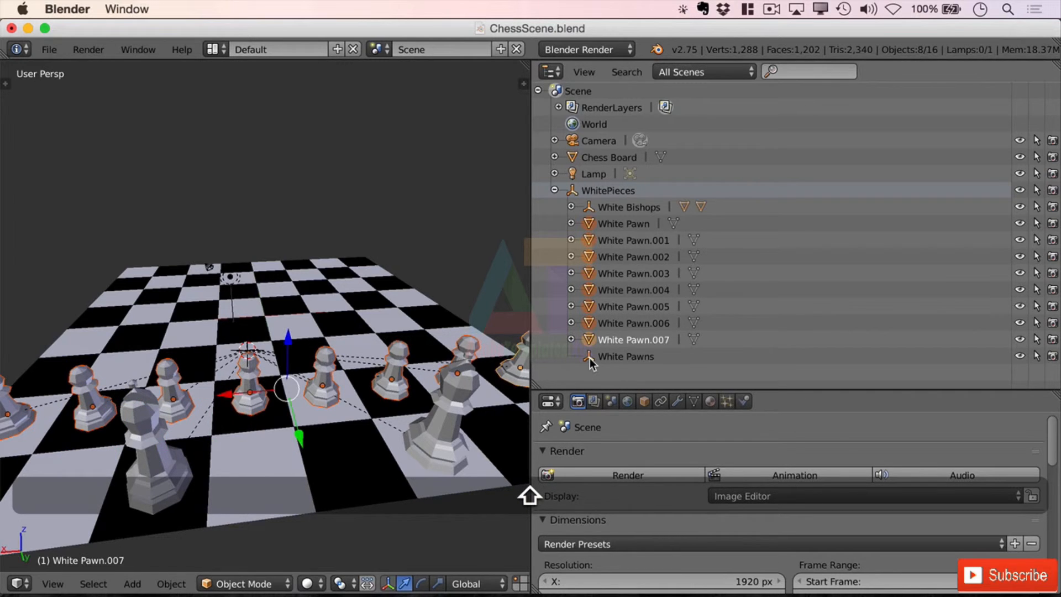
pyautogui.keyDown('shift'); pyautogui.click(589, 356); pyautogui.keyUp('shift')
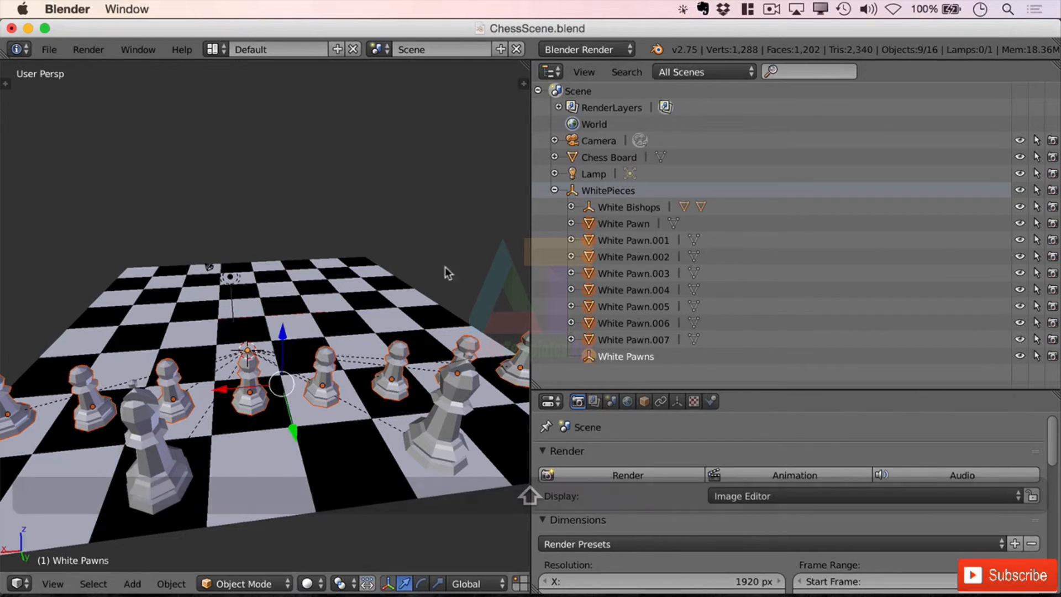
pyautogui.hotkey('ctrl', 'p')
pyautogui.click(364, 267)
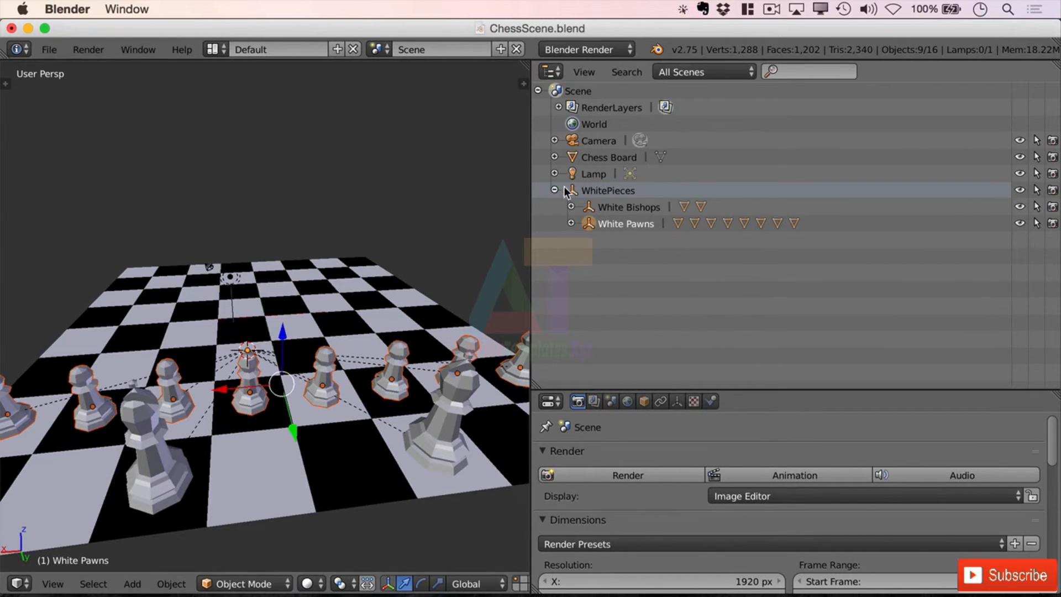
# Step: Check the contents of White Bishops, collapse it again, and expand White Pawns to show its child objects
pyautogui.click(571, 206)
pyautogui.click(571, 206)
pyautogui.click(572, 222)
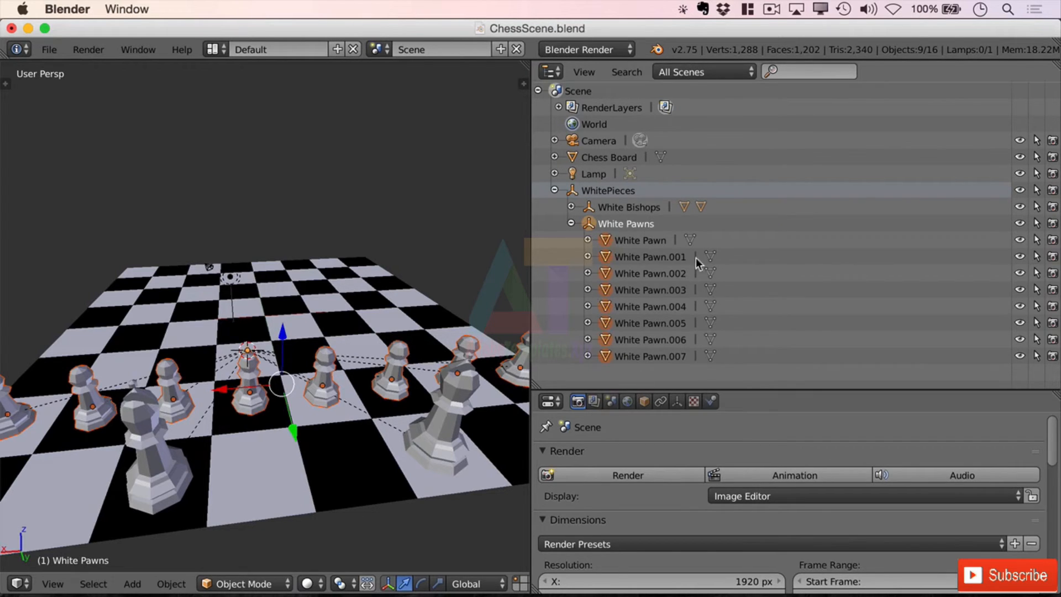
# Step: Rename the first pawn under White Pawns as White Pawn 1
pyautogui.doubleClick(656, 241)
pyautogui.click(691, 244)
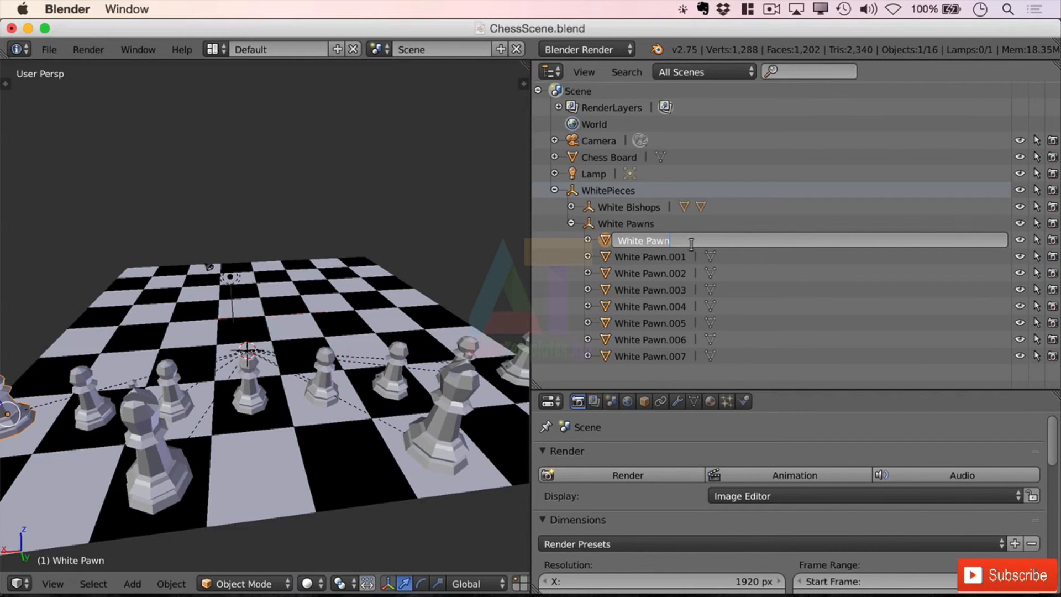
pyautogui.write('1')
pyautogui.press('Return')
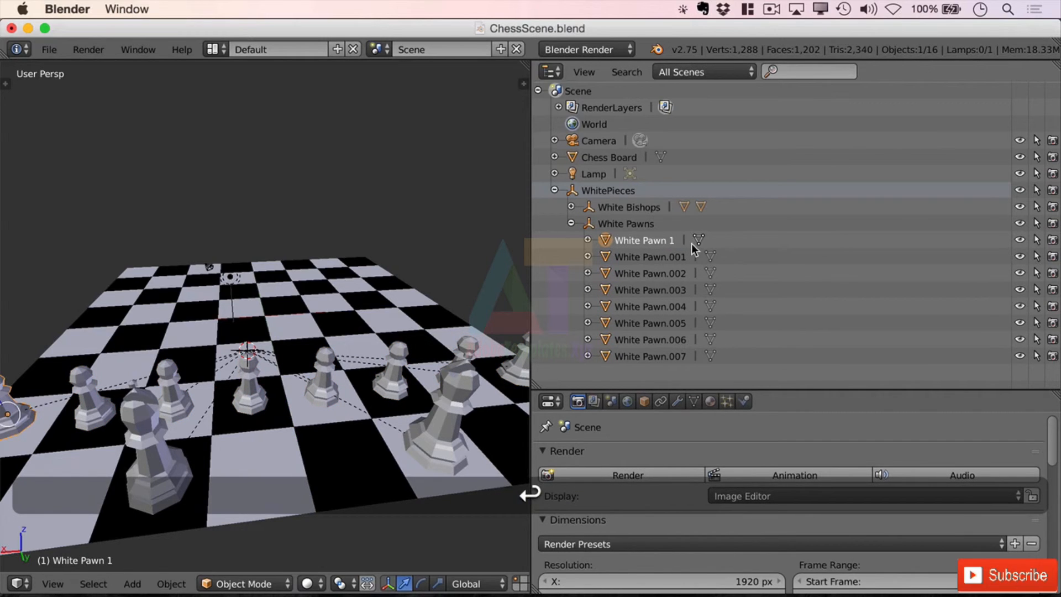
# Step: Rename the first pawn under White Pawns as White Pawn.000 to match the numbering of the other pawns
pyautogui.doubleClick(668, 238)
pyautogui.click(683, 240)
pyautogui.press('BackSpace')
pyautogui.press('BackSpace')
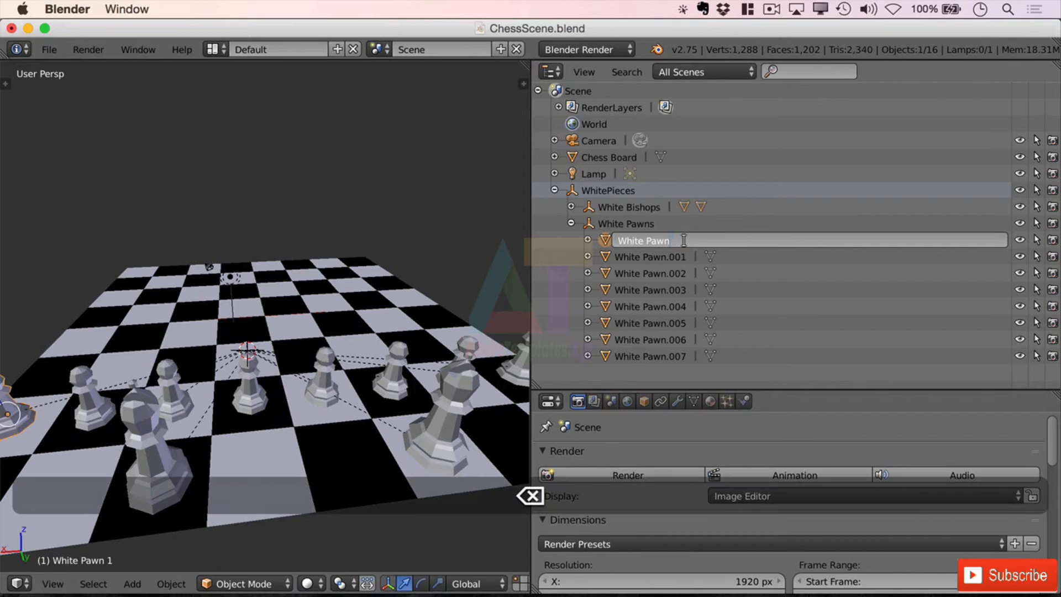
pyautogui.write('.000')
pyautogui.press('Return')
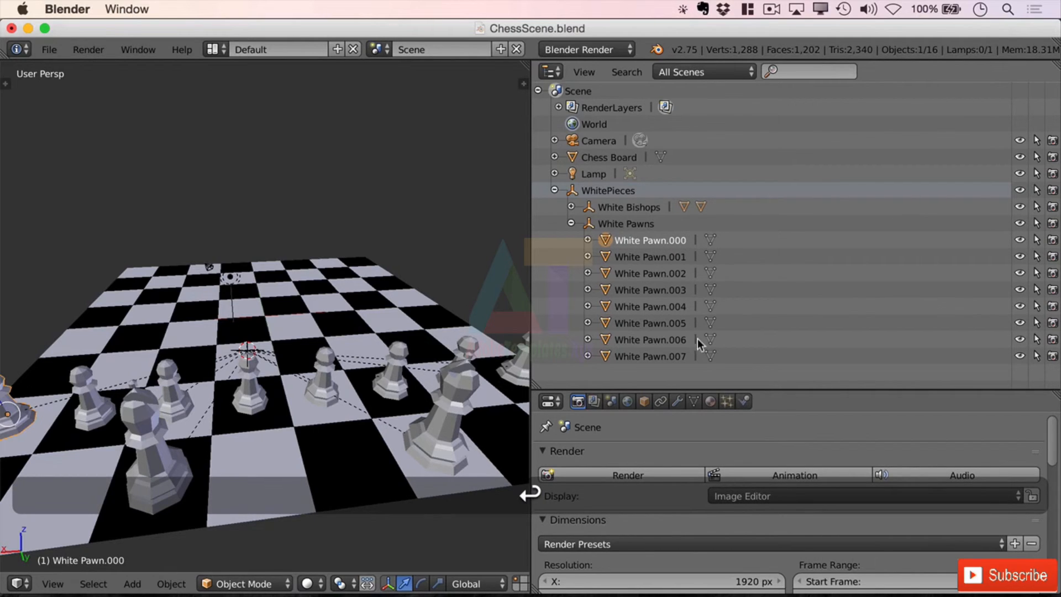